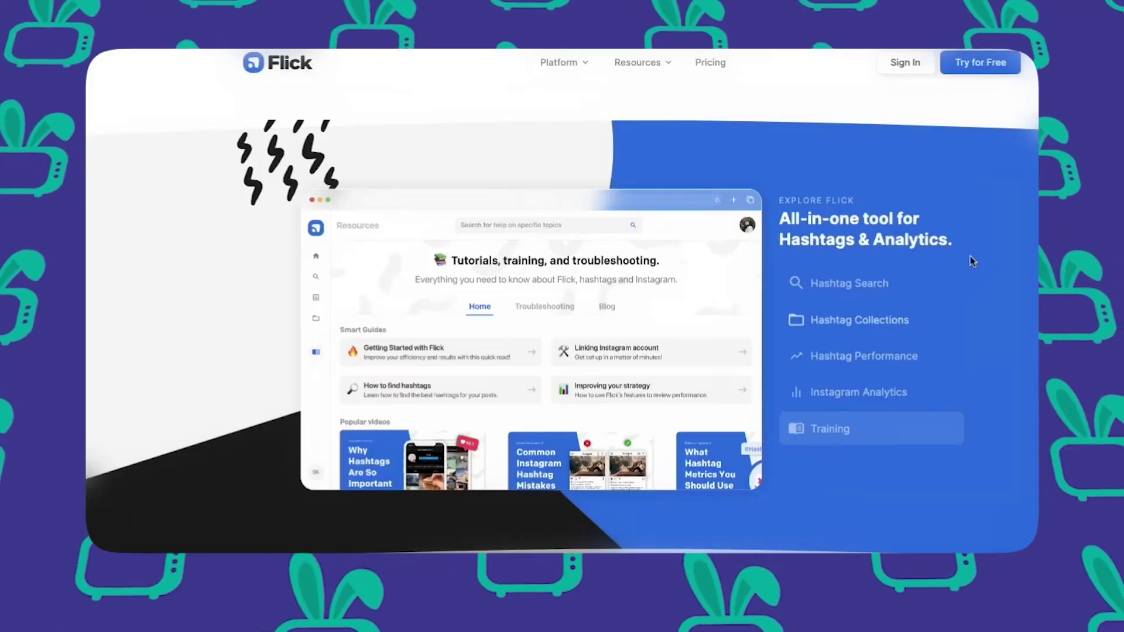
Sign in to the Flick account and look over the collections on the home dashboard.
{"action": "left_click", "coordinate": [979, 65]}
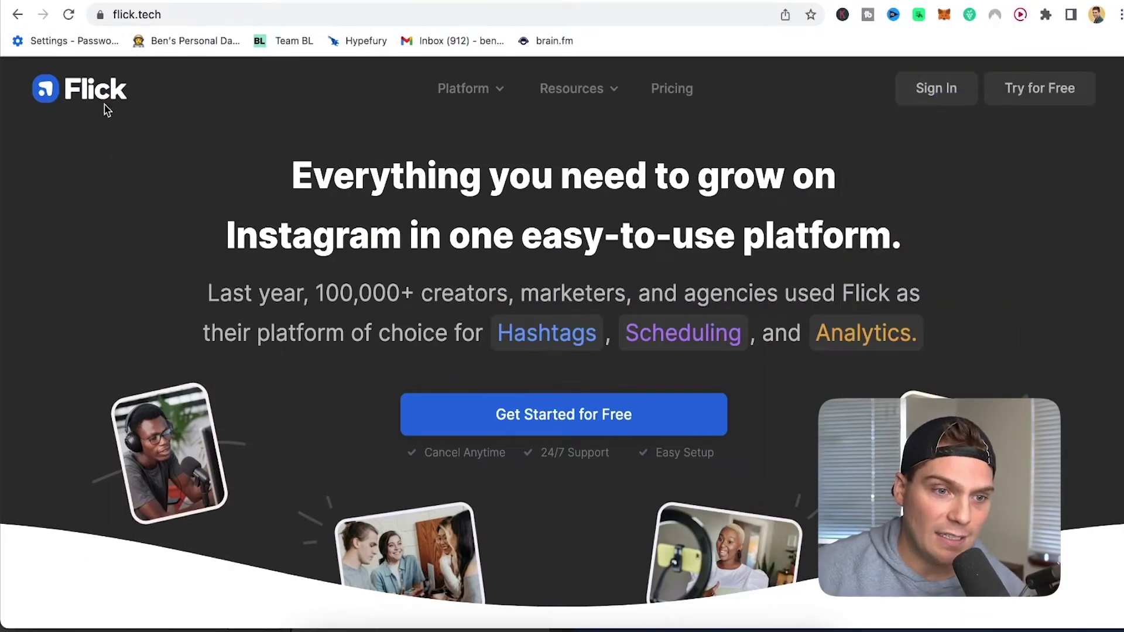
{"action": "left_click", "coordinate": [936, 89]}
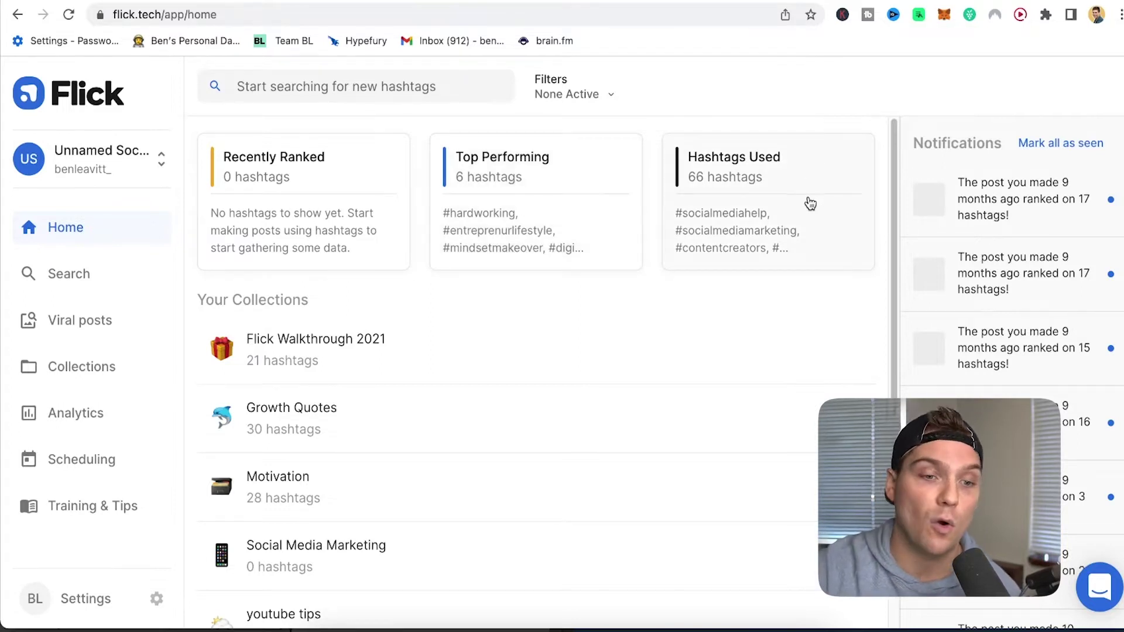
{"action": "scroll", "coordinate": [387, 416], "scroll_direction": "down", "scroll_amount": 1}
{"action": "scroll", "coordinate": [363, 413], "scroll_direction": "down", "scroll_amount": 1}
{"action": "scroll", "coordinate": [363, 409], "scroll_direction": "up", "scroll_amount": 2}
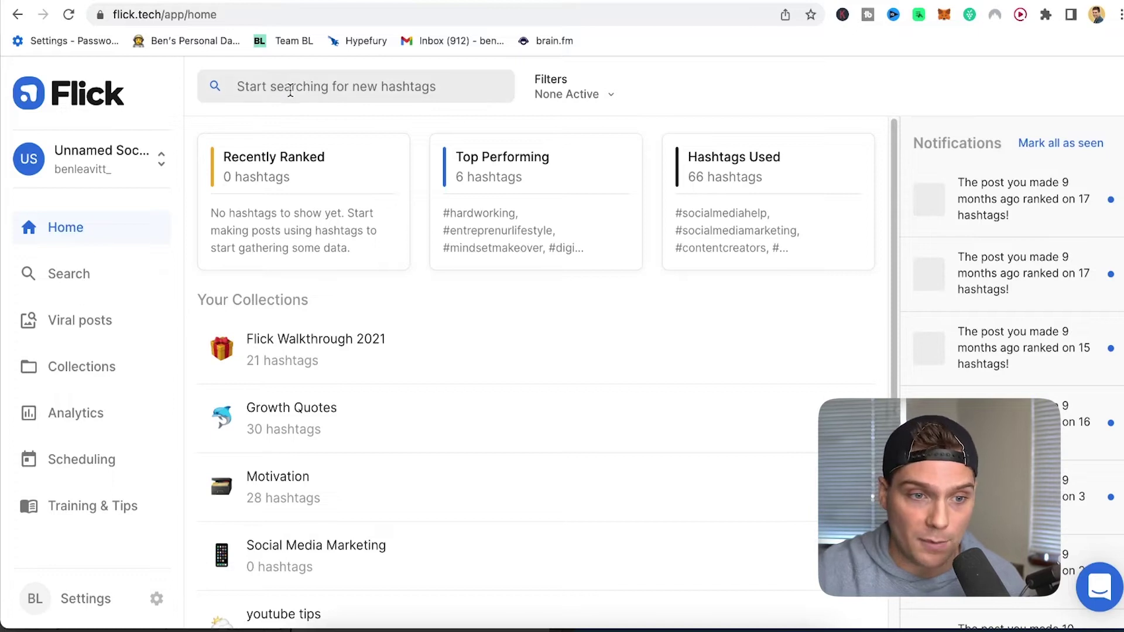
Search for the hashtag "socialmediastrategy".
{"action": "left_click", "coordinate": [291, 88]}
{"action": "type", "text": "so"}
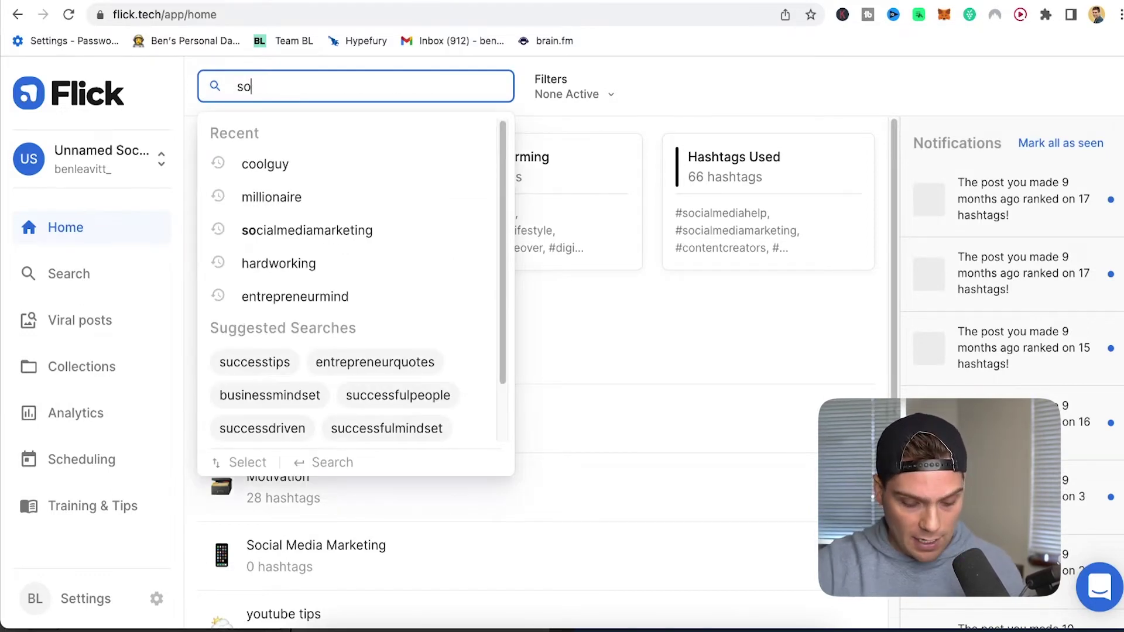
{"action": "type", "text": "cialmed"}
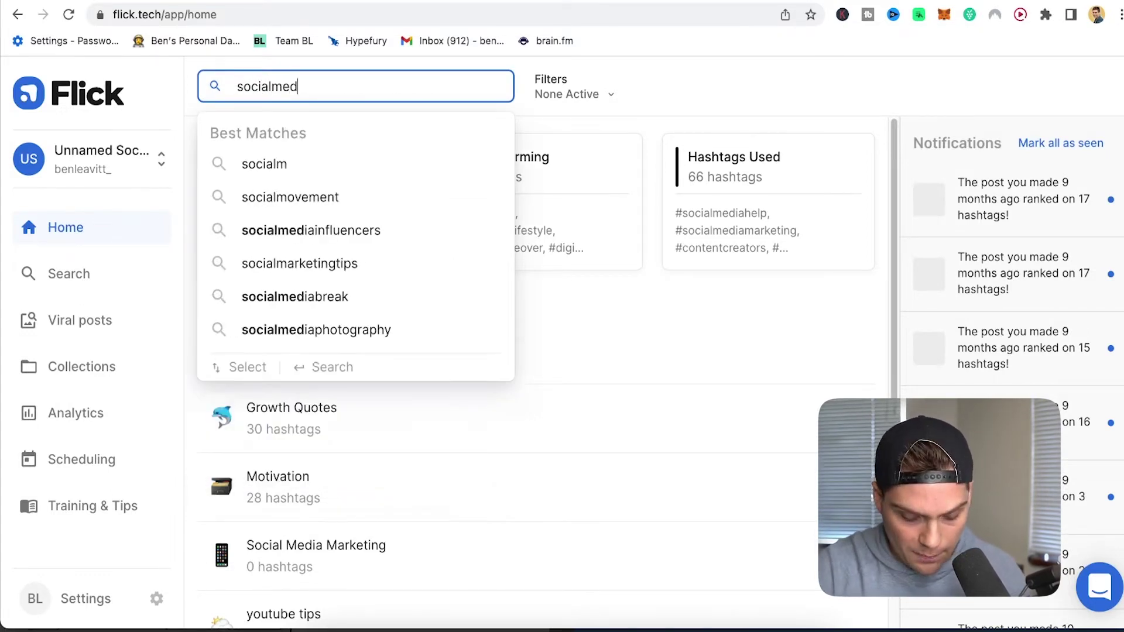
{"action": "type", "text": "ia"}
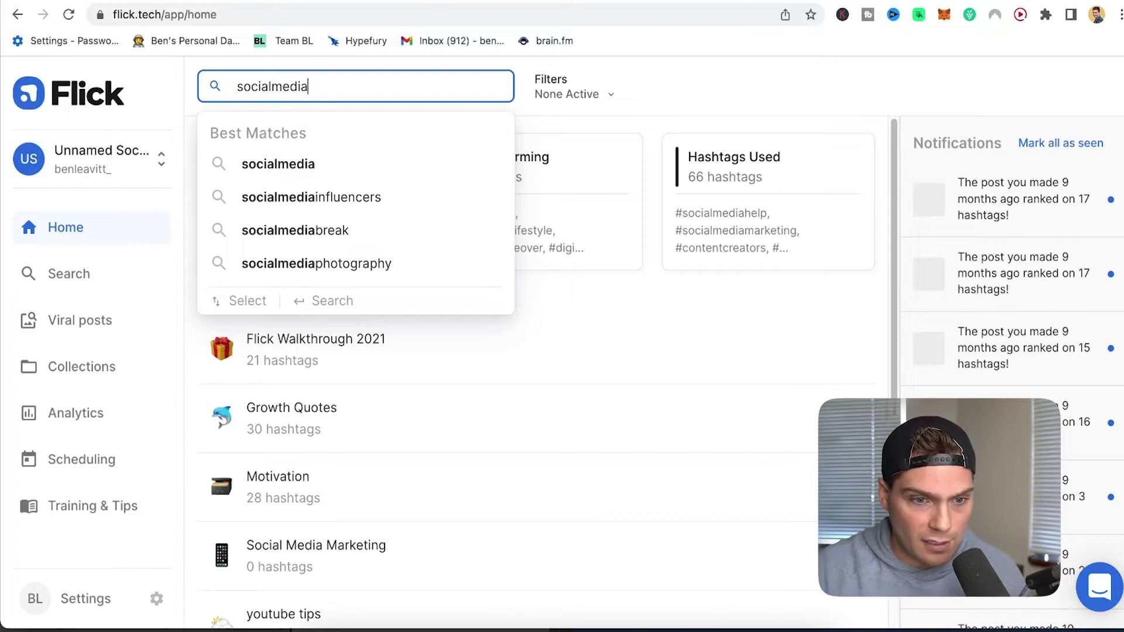
{"action": "type", "text": "strat"}
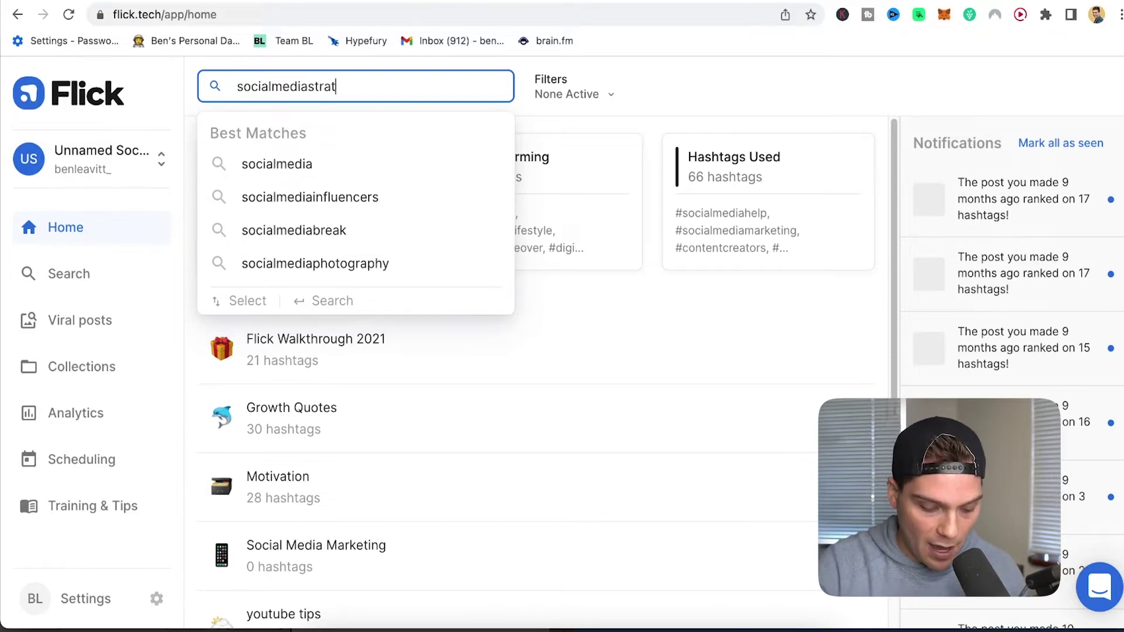
{"action": "type", "text": "egy"}
{"action": "key", "text": "Return"}
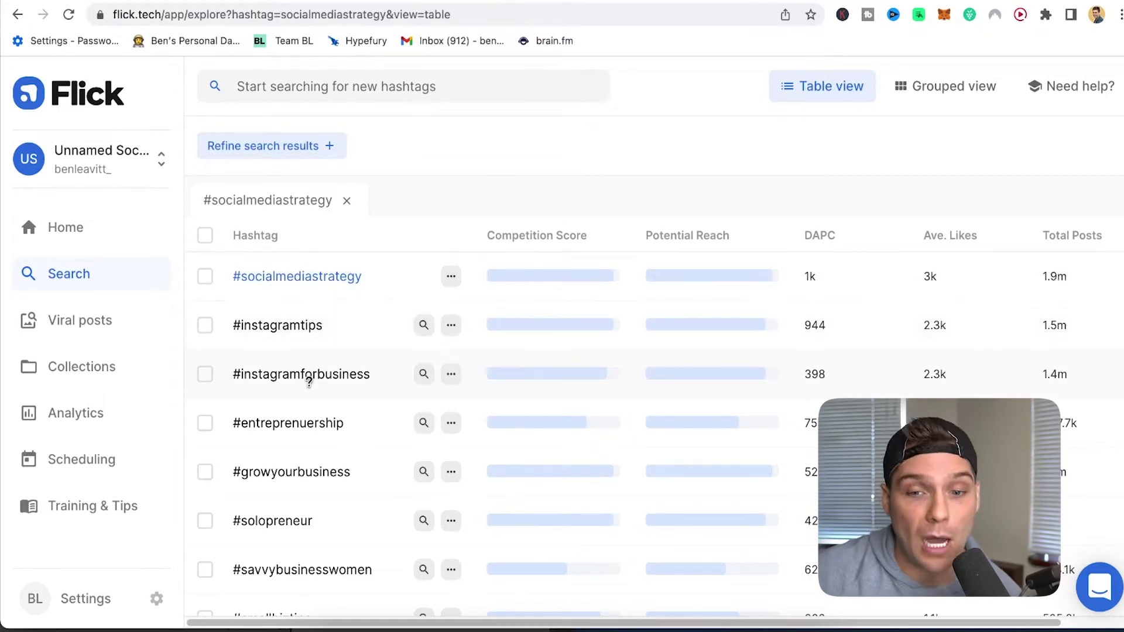
Compare the grouped view with the table view and check the competition score and potential reach of #socialmediastrategy.
{"action": "mouse_move", "coordinate": [306, 386]}
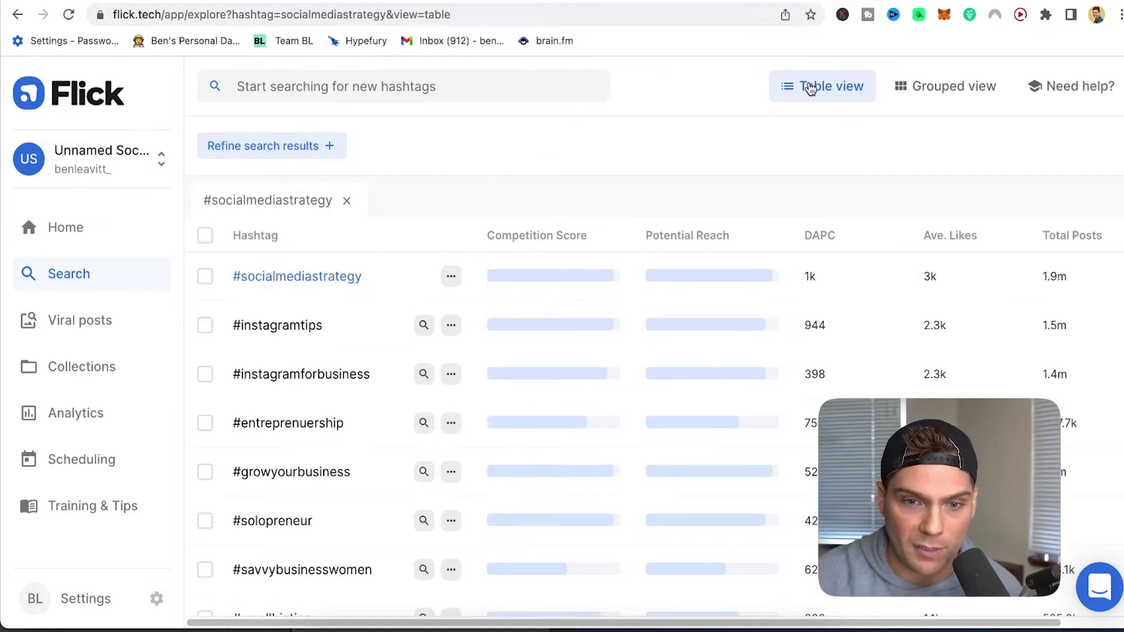
{"action": "left_click", "coordinate": [949, 95]}
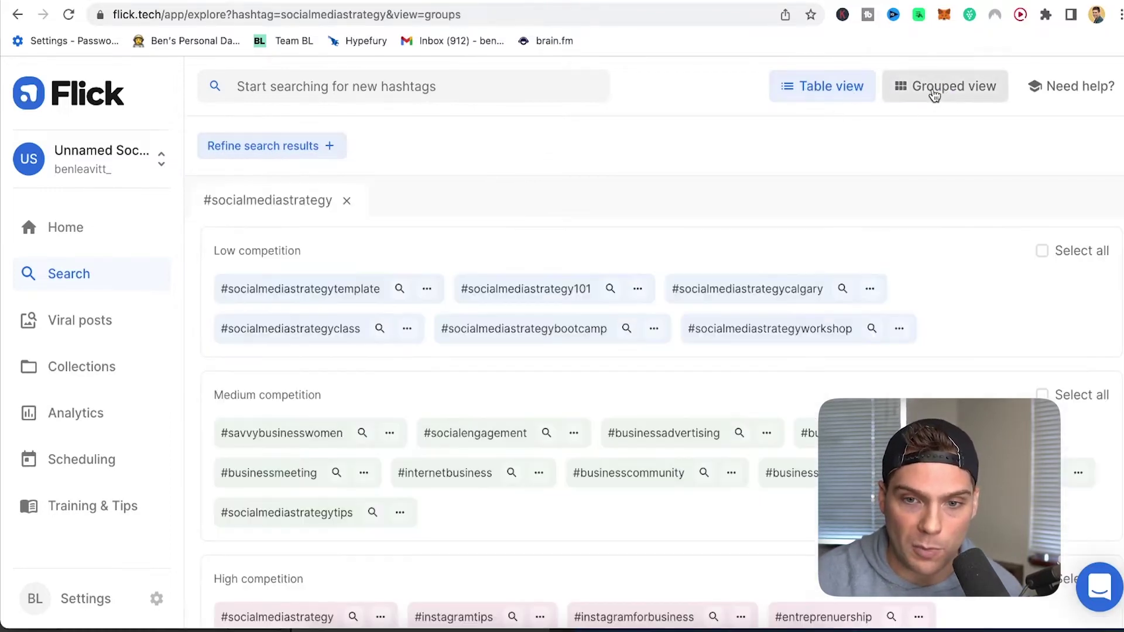
{"action": "left_click", "coordinate": [843, 88]}
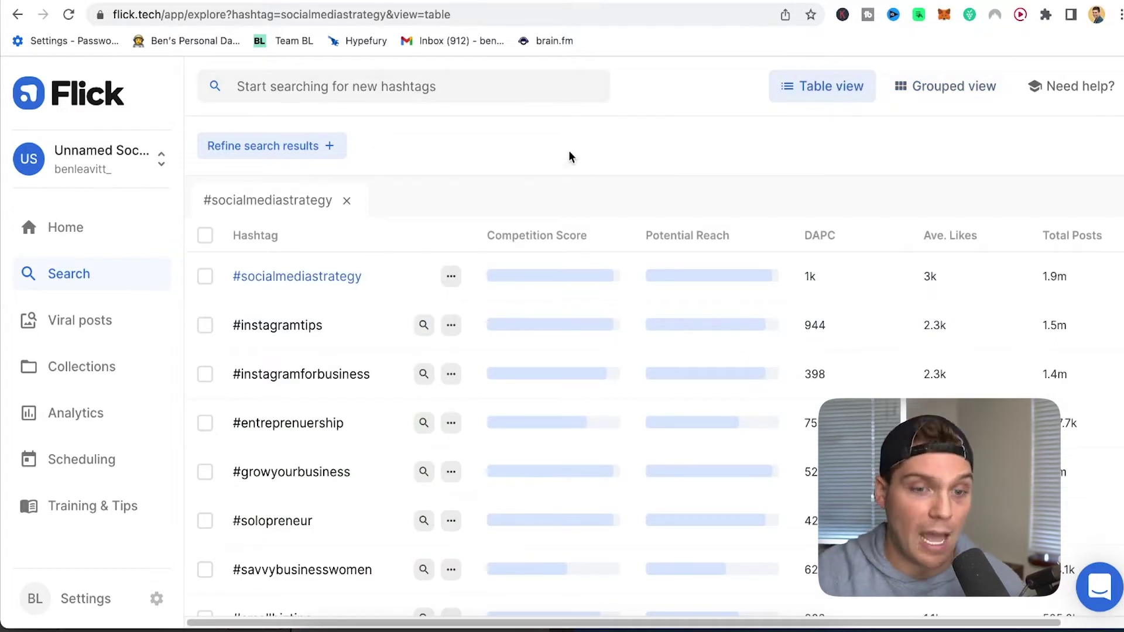
{"action": "mouse_move", "coordinate": [549, 286]}
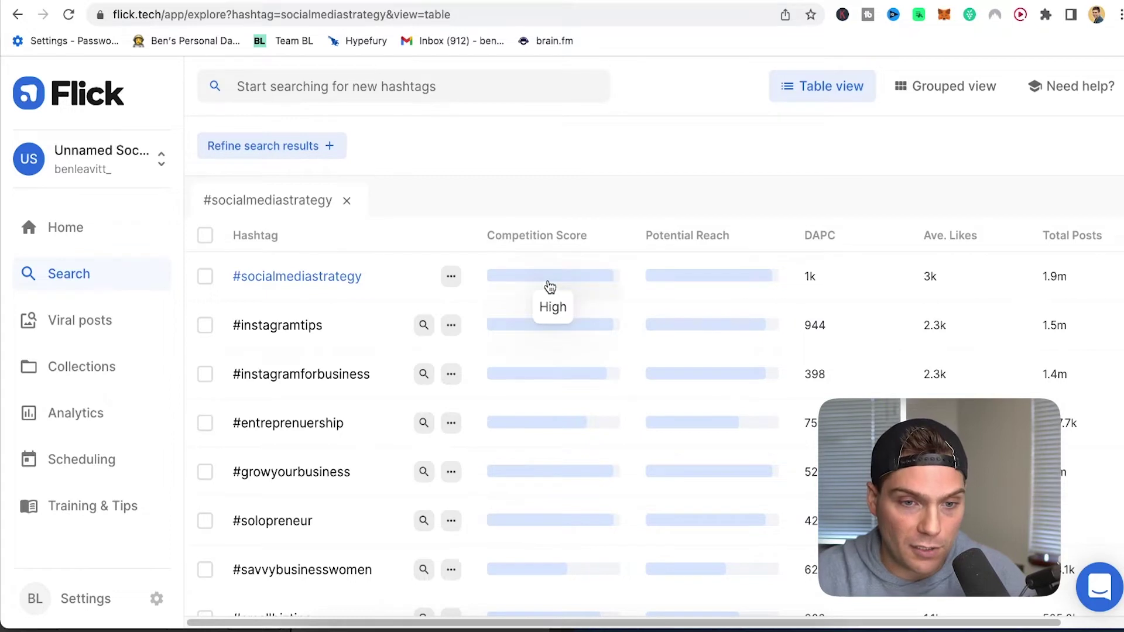
{"action": "mouse_move", "coordinate": [689, 286]}
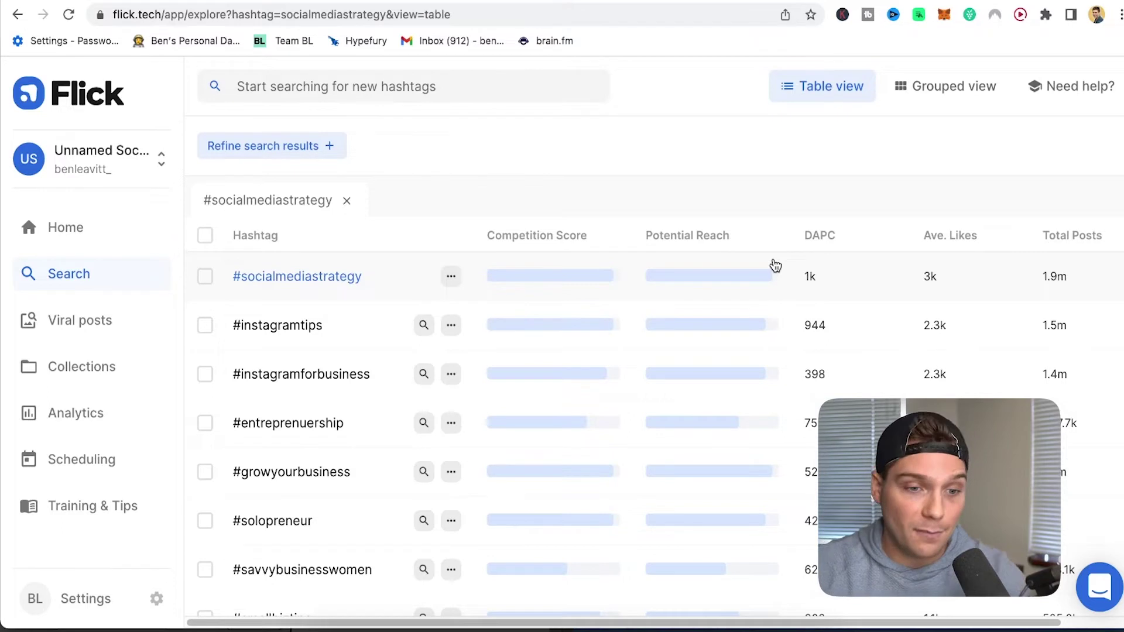
Select #socialmediastrategy, #instagramtips, #instagramforbusiness, #entreprenuership and #growyourbusiness in the results table.
{"action": "left_click", "coordinate": [208, 281]}
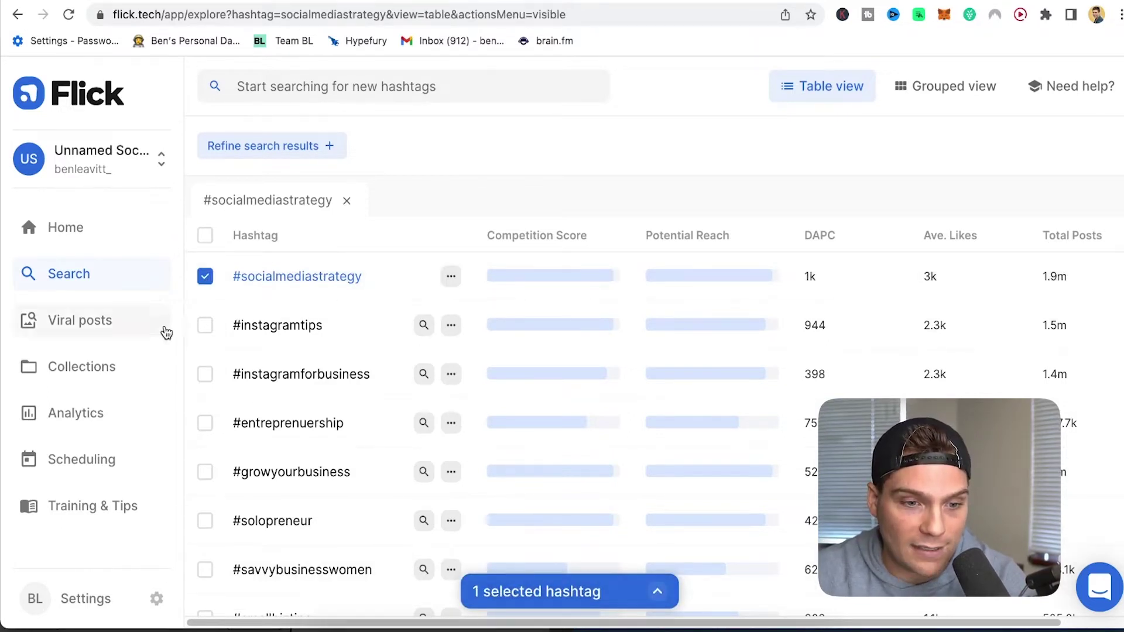
{"action": "left_click", "coordinate": [206, 327]}
{"action": "left_click", "coordinate": [207, 378]}
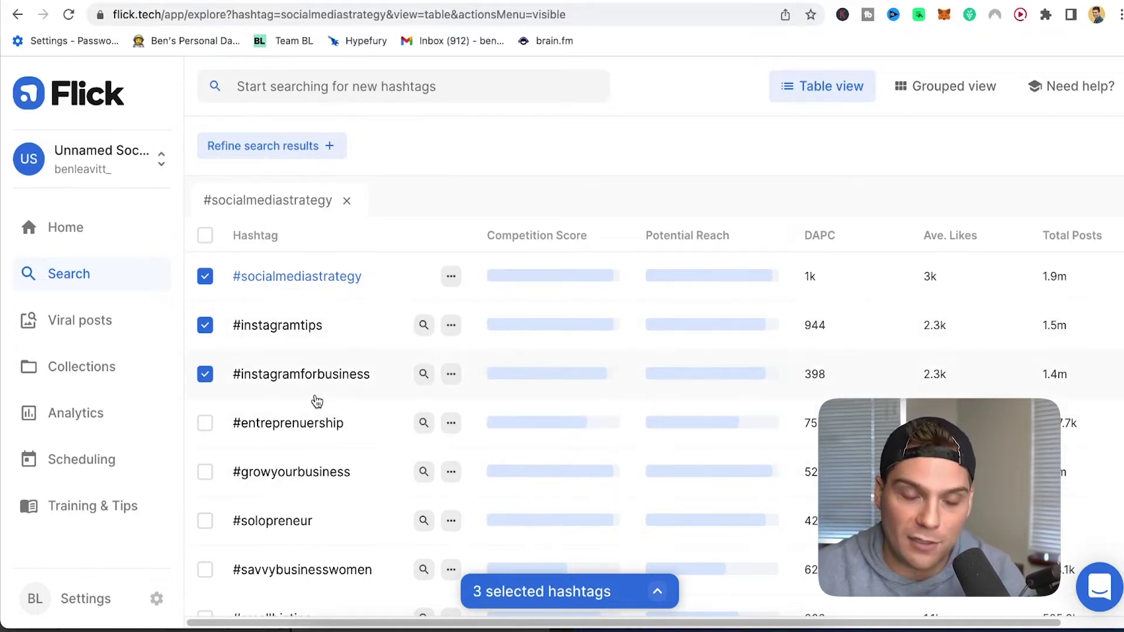
{"action": "left_click", "coordinate": [207, 424]}
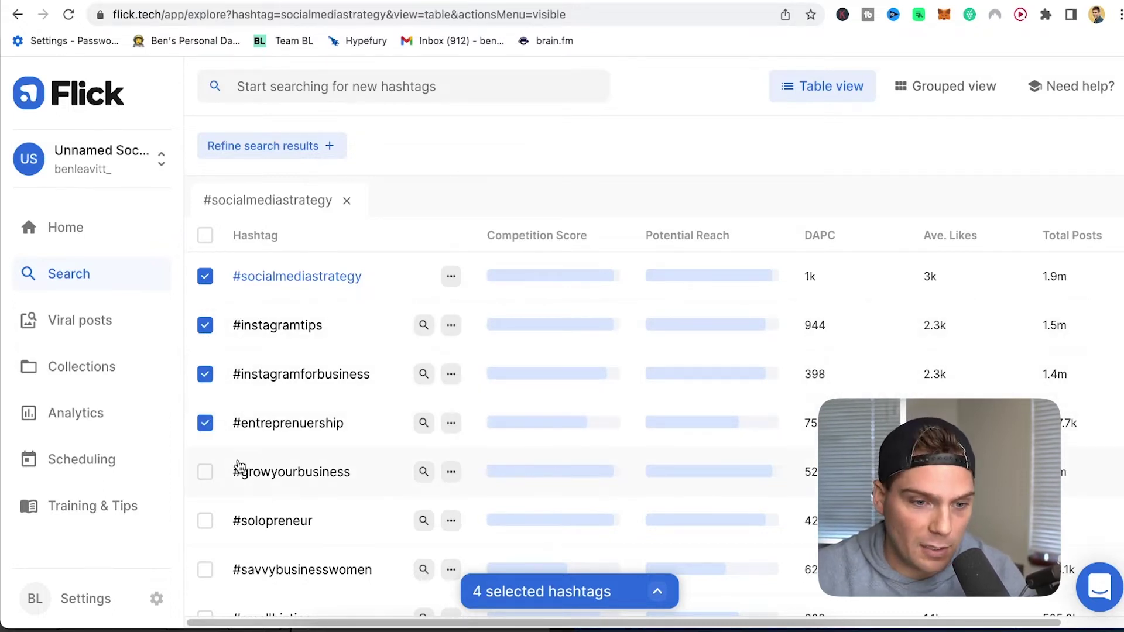
{"action": "left_click", "coordinate": [206, 474]}
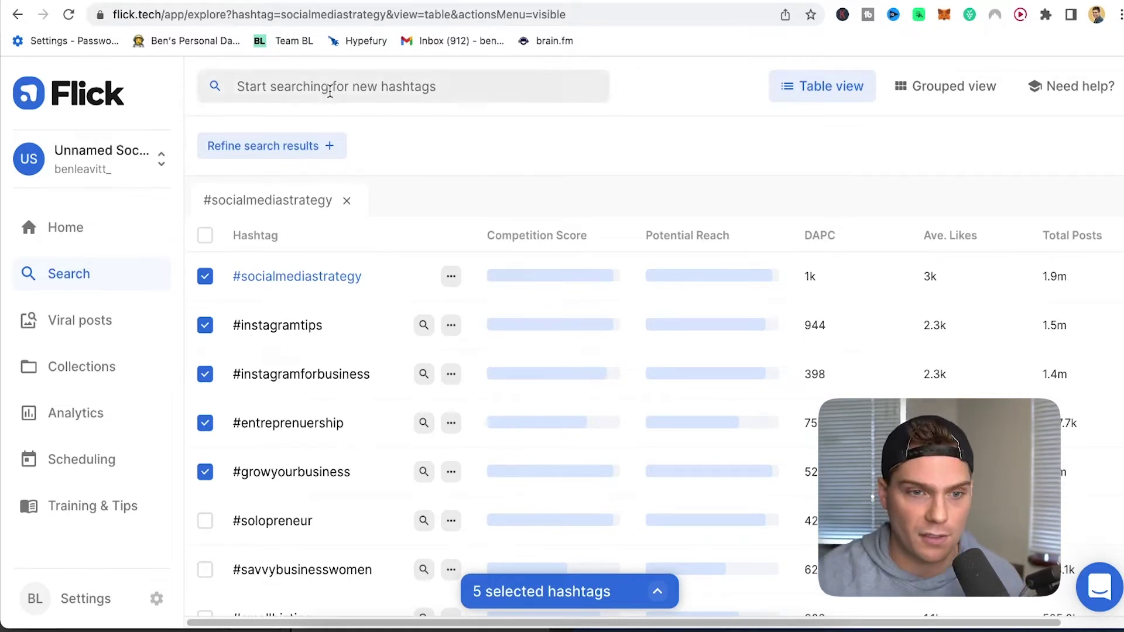
Search for the additional hashtag "instagrammarketing".
{"action": "left_click", "coordinate": [328, 88]}
{"action": "type", "text": "instag"}
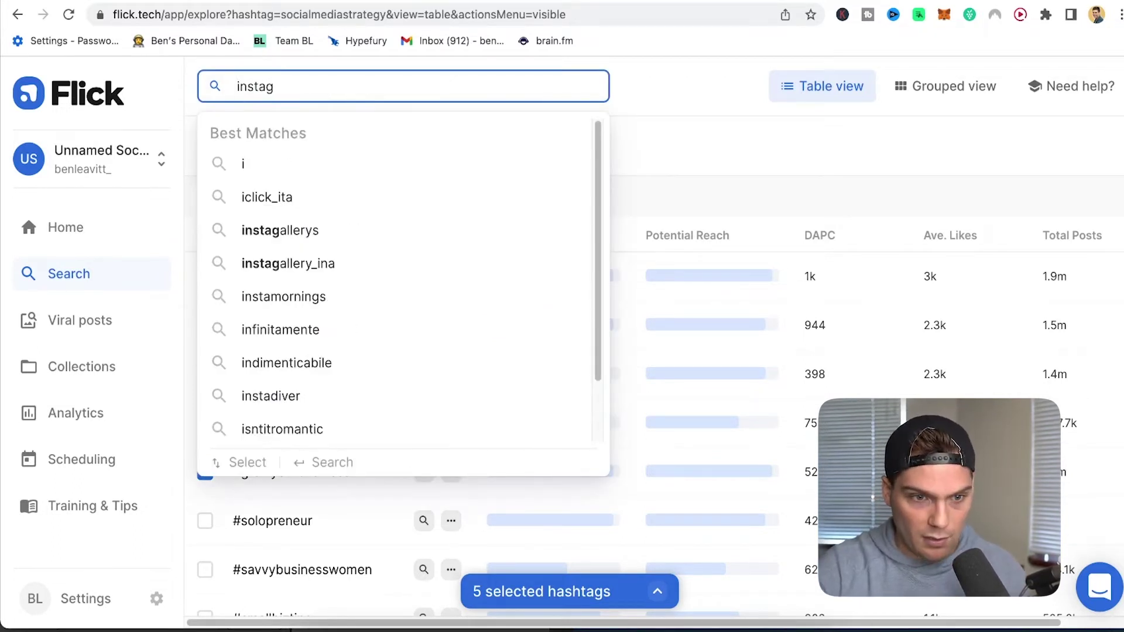
{"action": "key", "text": "BackSpace"}
{"action": "key", "text": "BackSpace"}
{"action": "type", "text": "agram"}
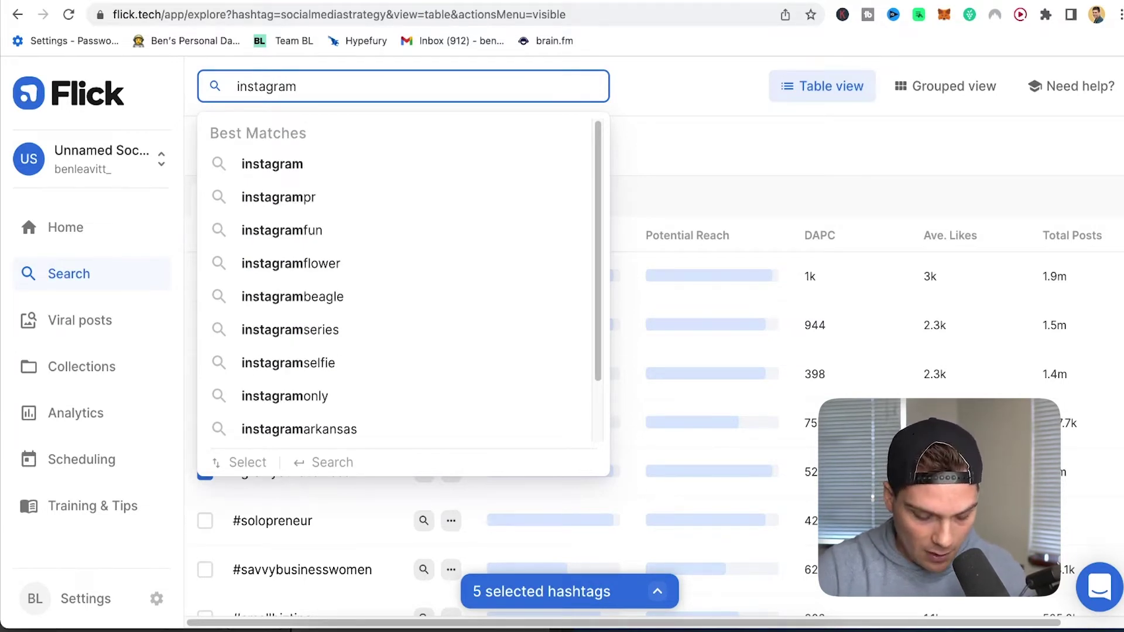
{"action": "type", "text": "marketing"}
{"action": "key", "text": "Return"}
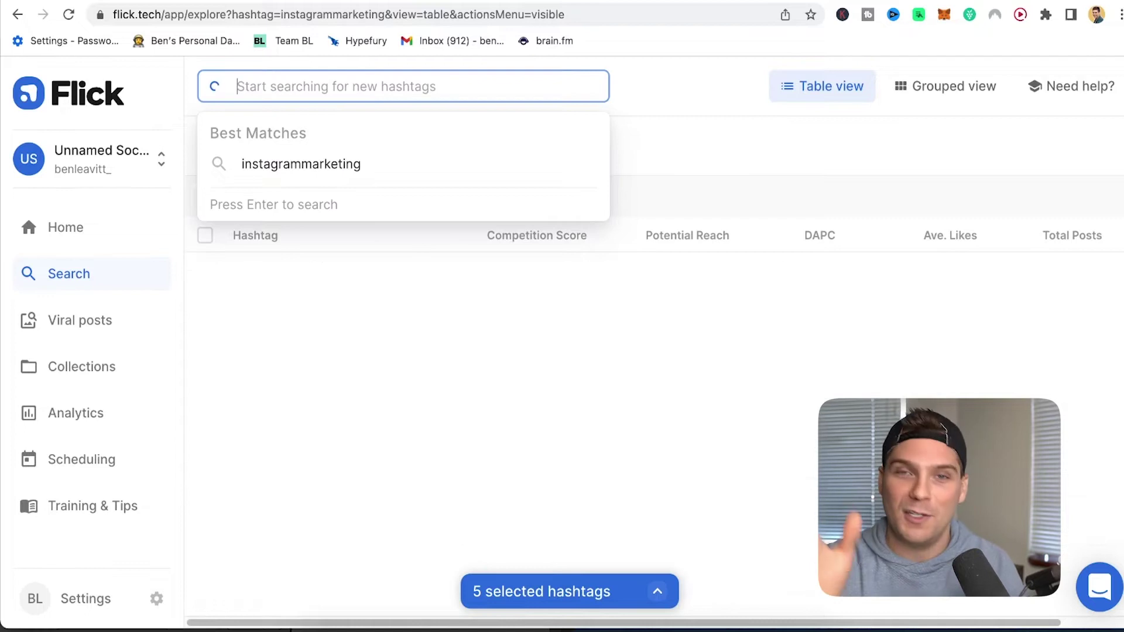
Add #instagrammarketing, #onlinepresence, #creativemarketing and #businessstrategy to the hashtag selection.
{"action": "left_click", "coordinate": [205, 276]}
{"action": "scroll", "coordinate": [379, 461], "scroll_direction": "down", "scroll_amount": 1}
{"action": "scroll", "coordinate": [341, 443], "scroll_direction": "down", "scroll_amount": 2}
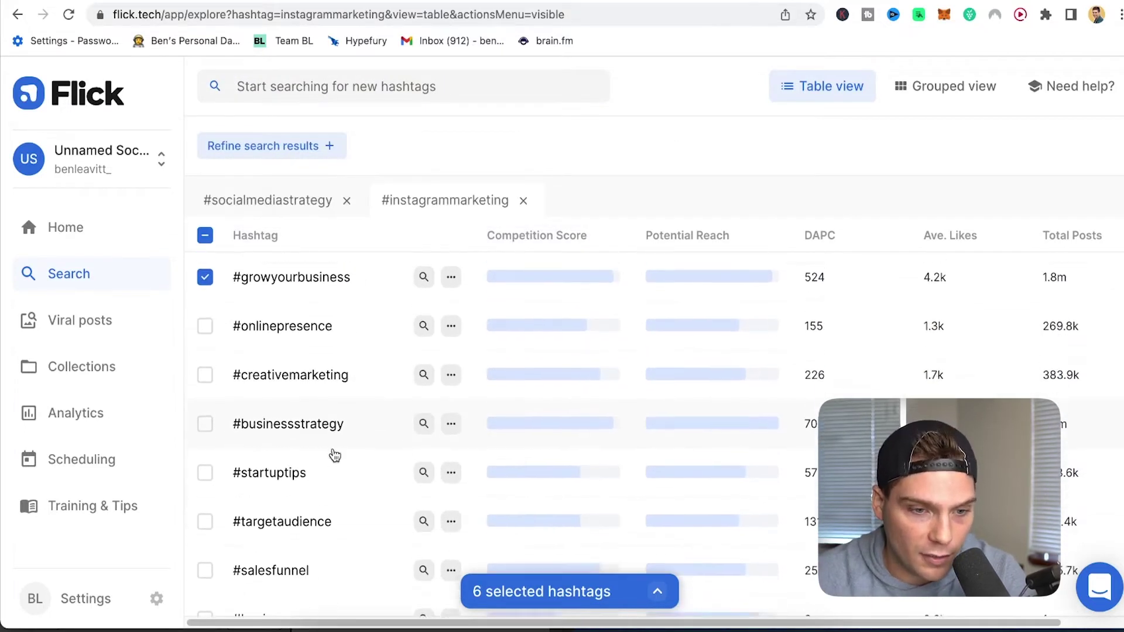
{"action": "left_click", "coordinate": [204, 315]}
{"action": "left_click", "coordinate": [204, 363]}
{"action": "left_click", "coordinate": [204, 413]}
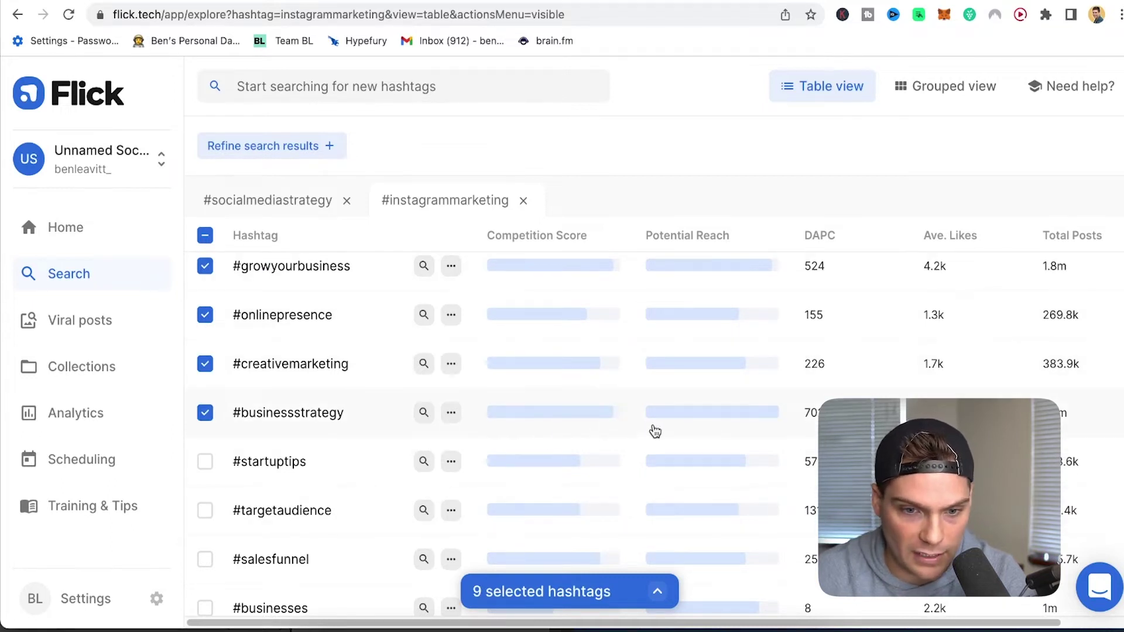
{"action": "scroll", "coordinate": [585, 374], "scroll_direction": "up", "scroll_amount": 3}
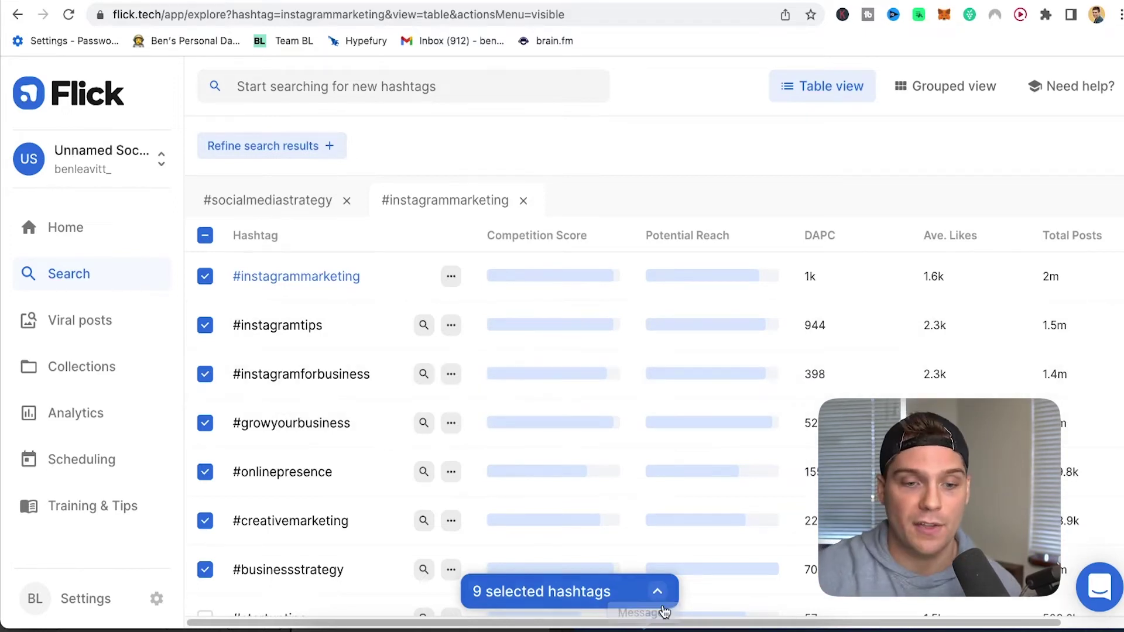
View the collections available for saving the selected hashtags, and close the dialog without saving.
{"action": "left_click", "coordinate": [657, 591]}
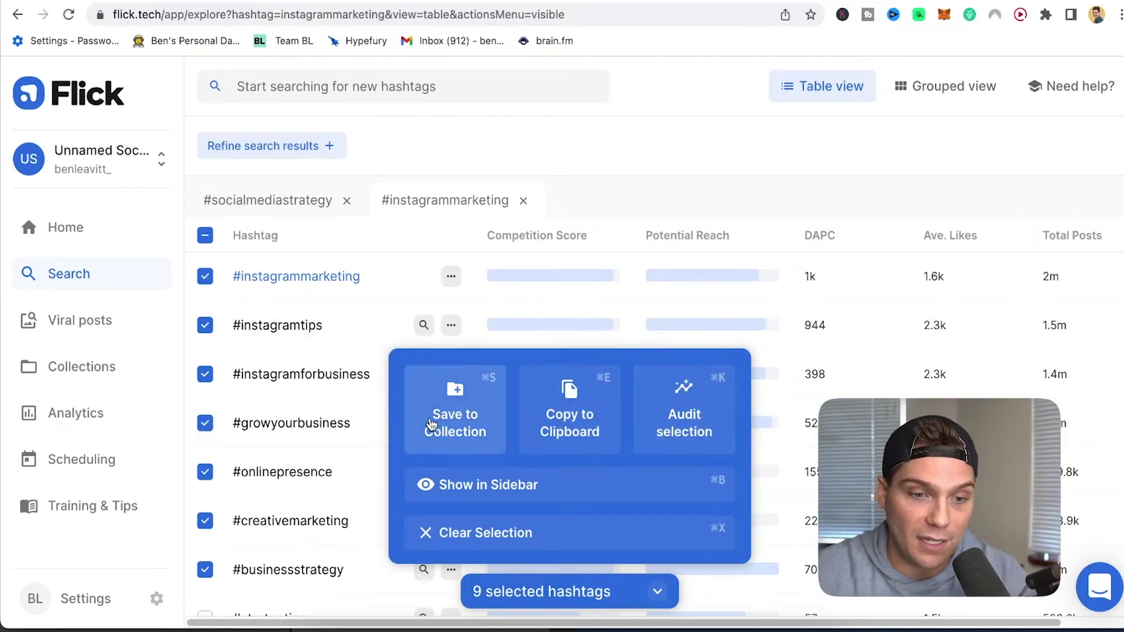
{"action": "left_click", "coordinate": [471, 422]}
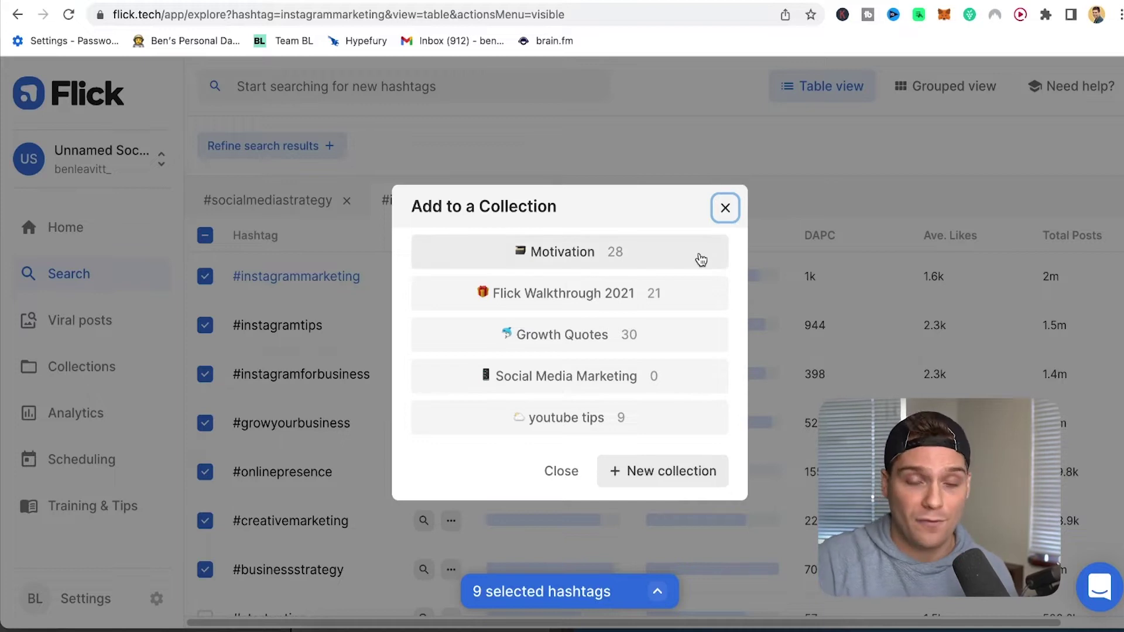
{"action": "left_click", "coordinate": [724, 209]}
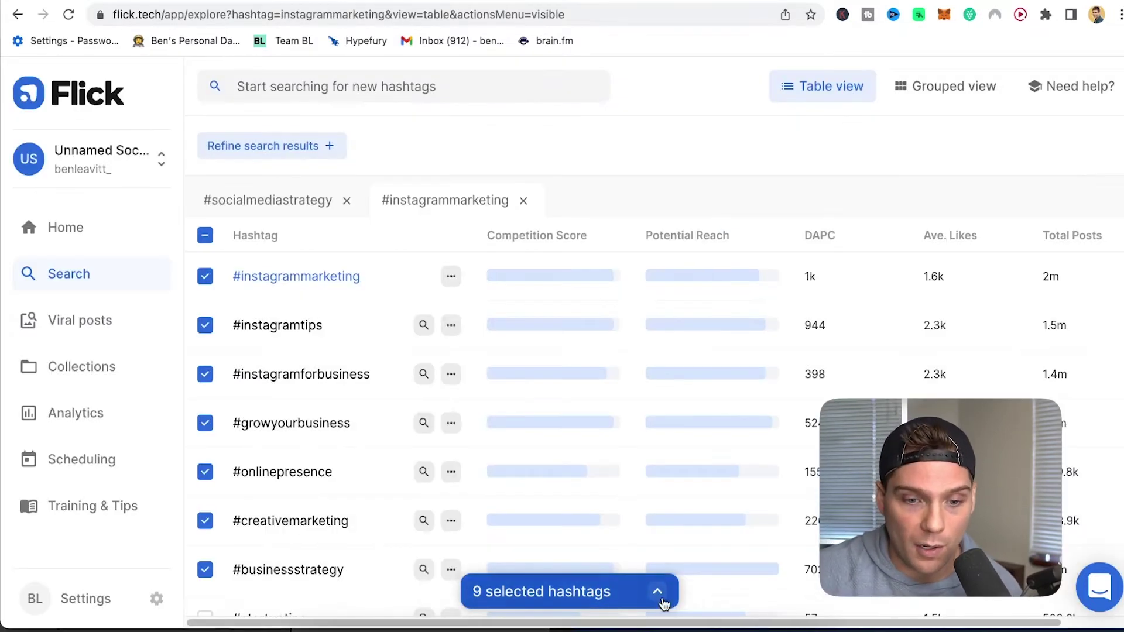
Audit the selected hashtags, reviewing their competition distribution and insights, and close the audit.
{"action": "left_click", "coordinate": [660, 597]}
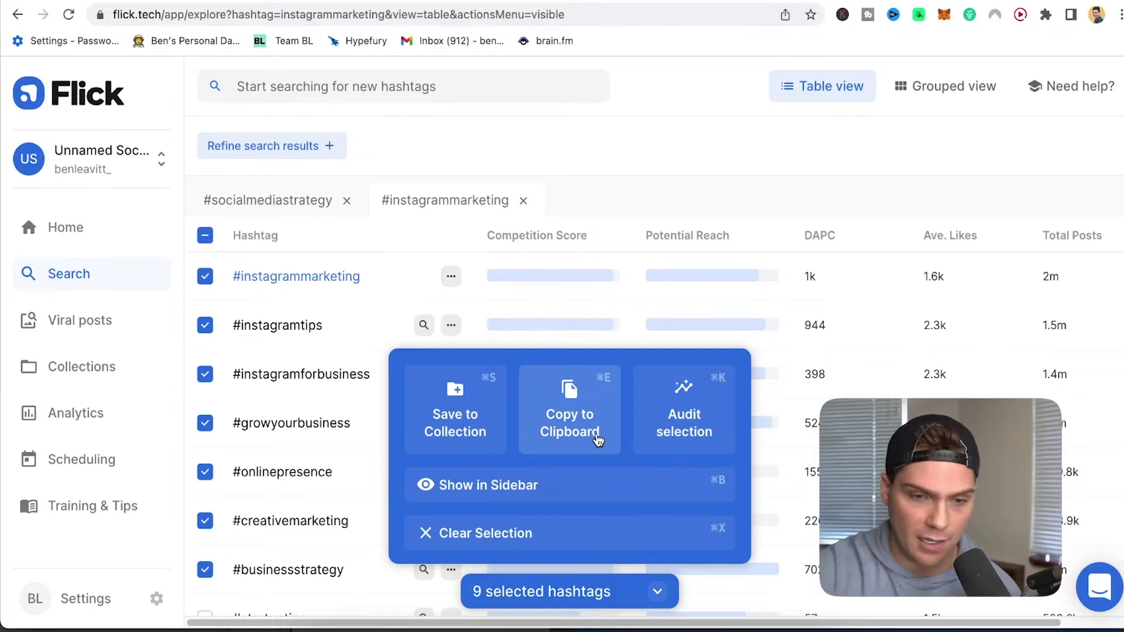
{"action": "left_click", "coordinate": [669, 417]}
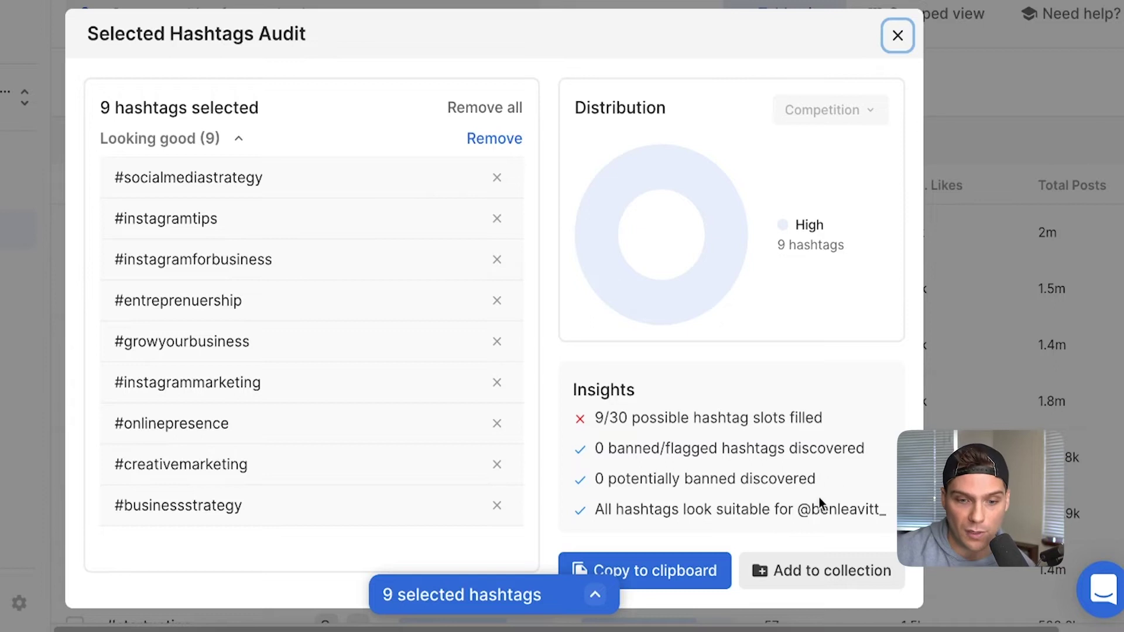
{"action": "left_click", "coordinate": [898, 35]}
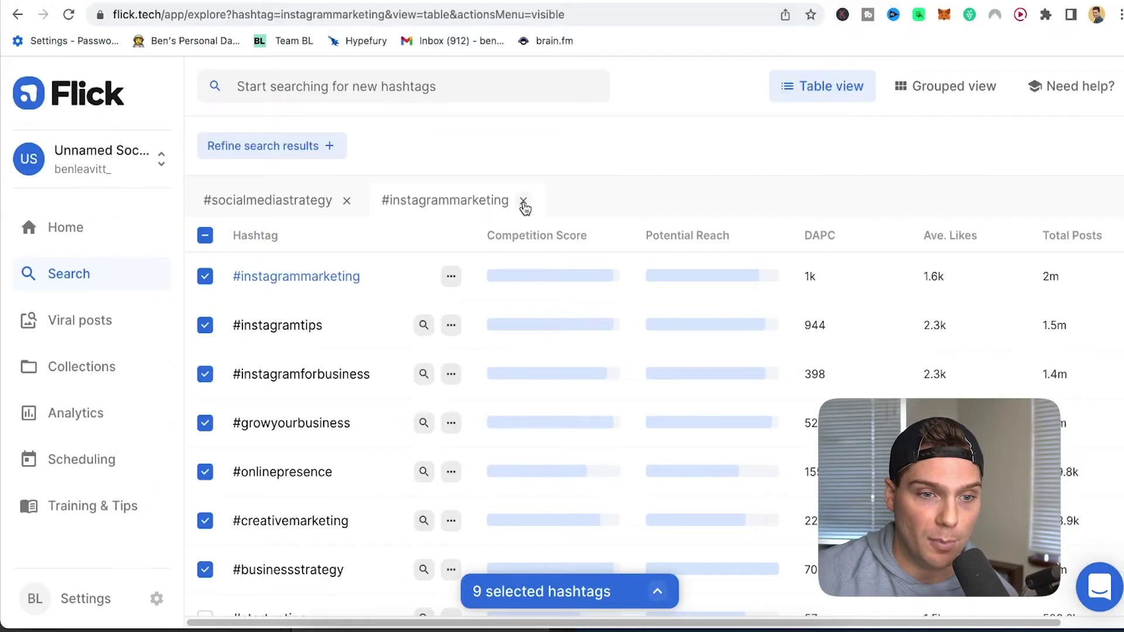
Review the filters available for refining the search results without applying any.
{"action": "left_click", "coordinate": [331, 150]}
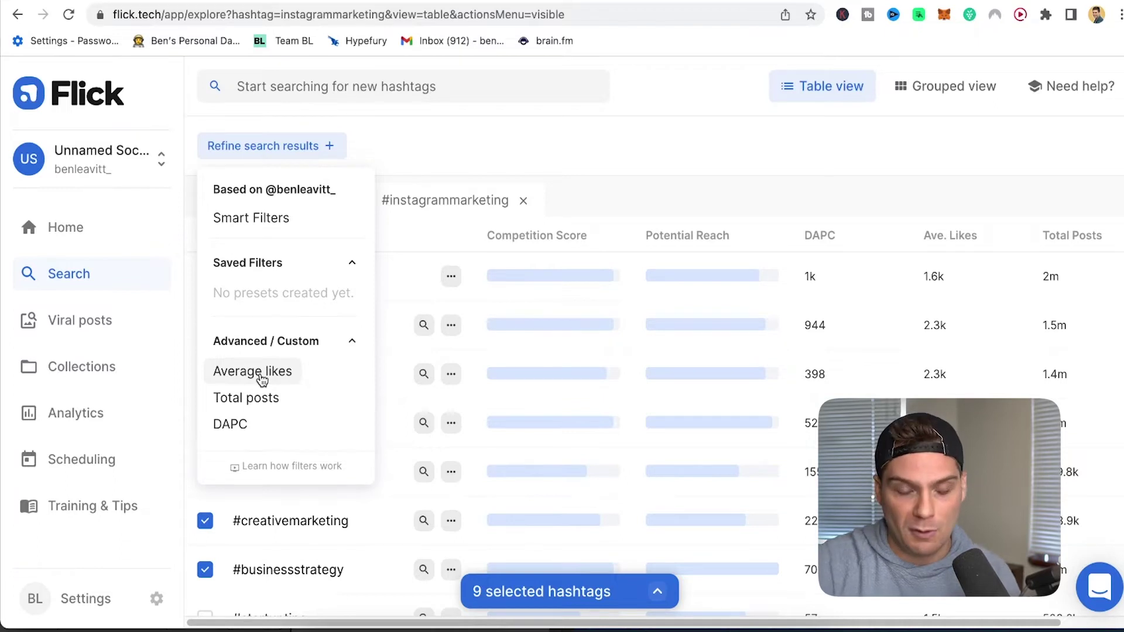
{"action": "left_click", "coordinate": [472, 156]}
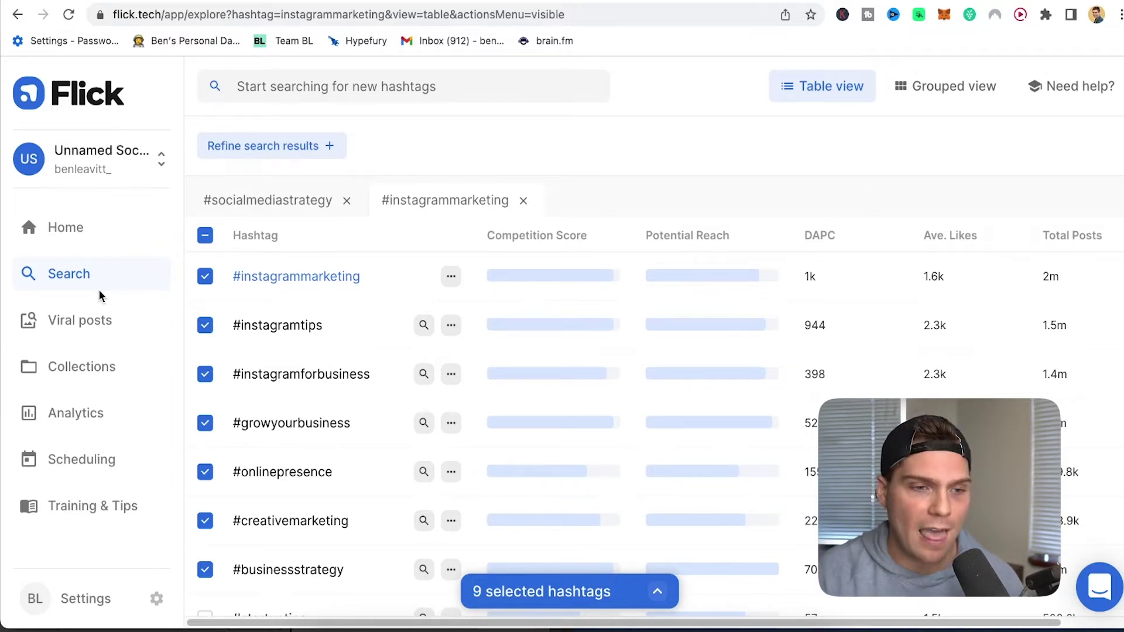
View the Viral Posts Finder and the Top Performing hashtag collection, and return to the Recently Ranked collection.
{"action": "left_click", "coordinate": [66, 331]}
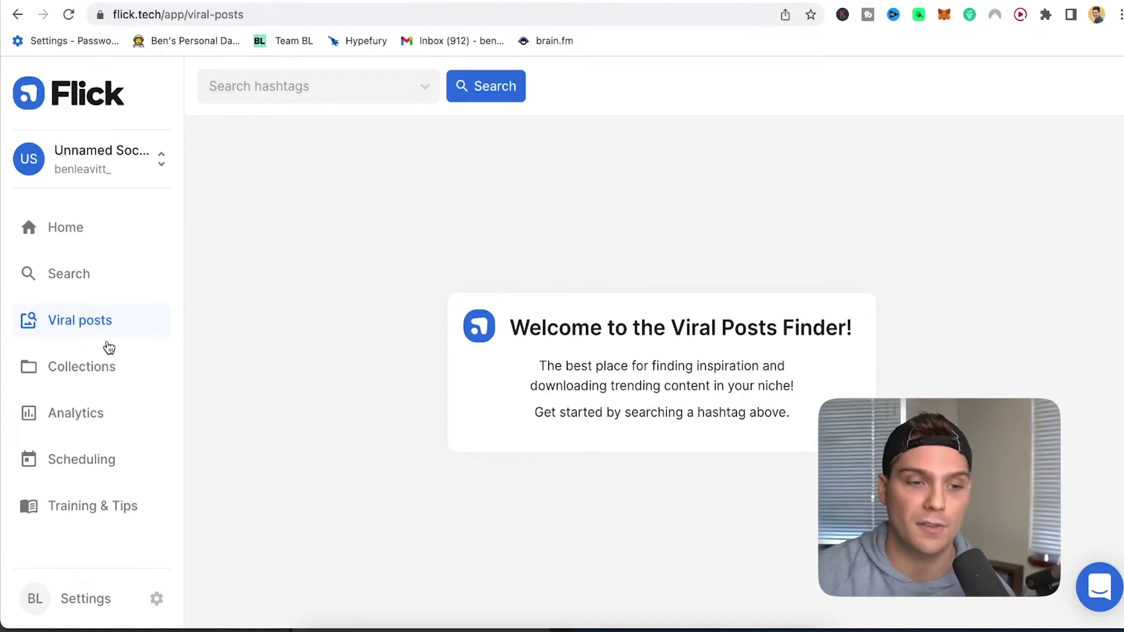
{"action": "left_click", "coordinate": [93, 370]}
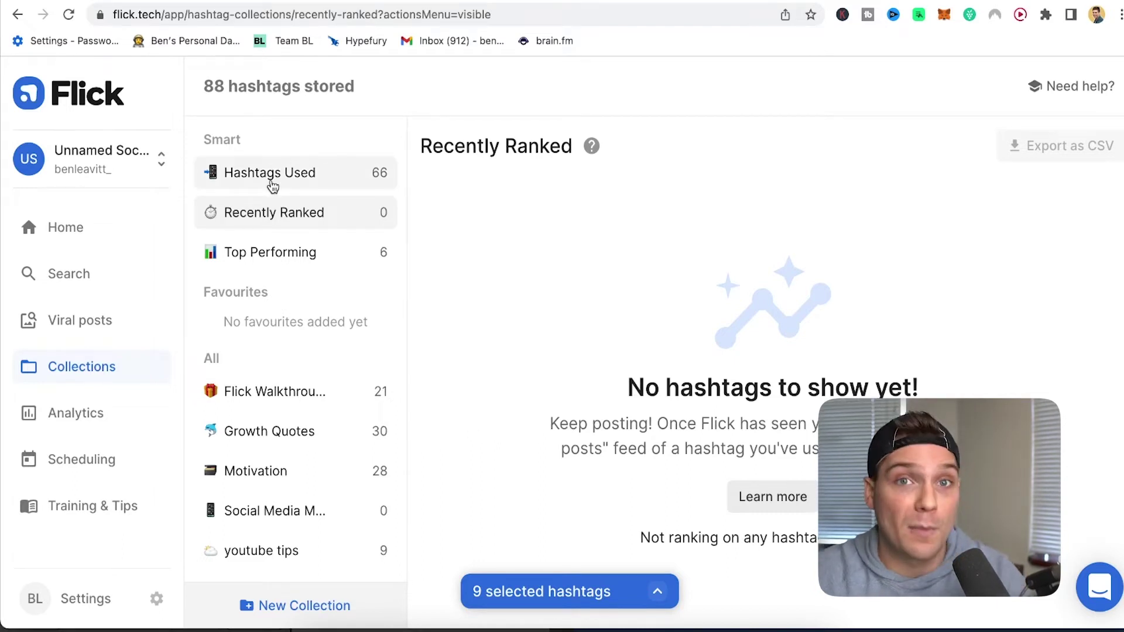
{"action": "left_click", "coordinate": [321, 262]}
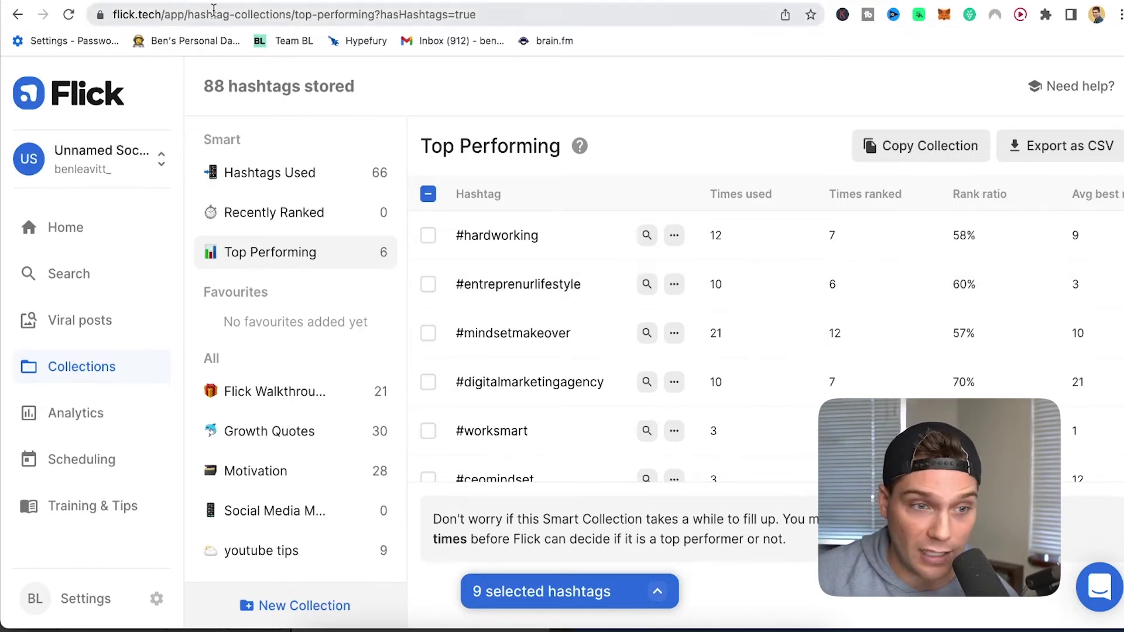
{"action": "left_click", "coordinate": [18, 16]}
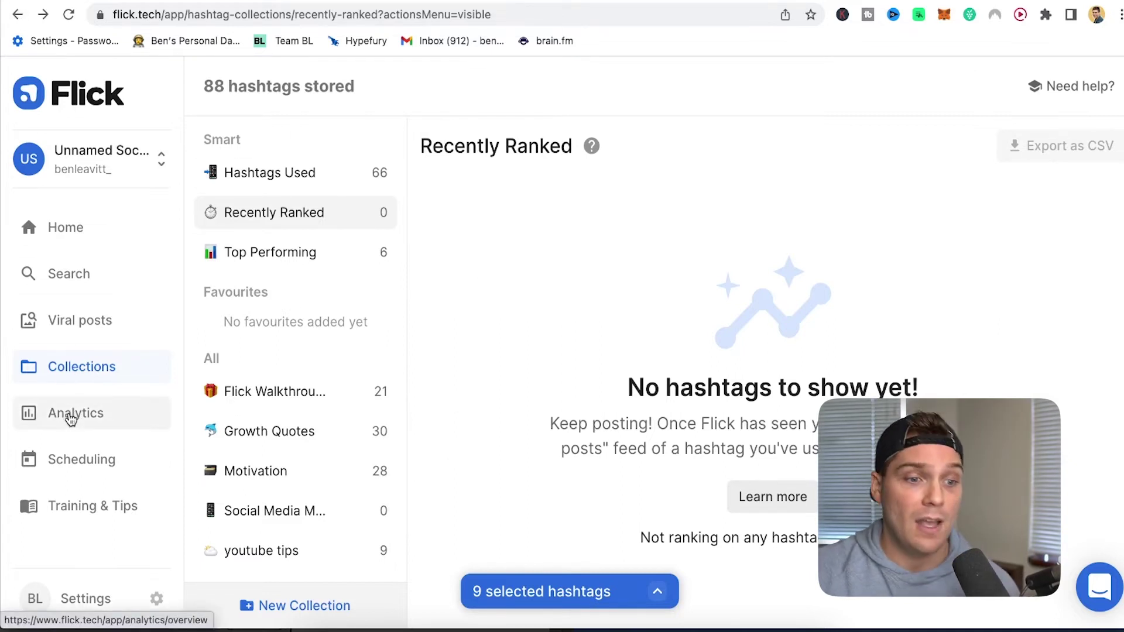
View the analytics overview and its time range and comparison options, leaving Last 365 days and Last period selected.
{"action": "left_click", "coordinate": [70, 418]}
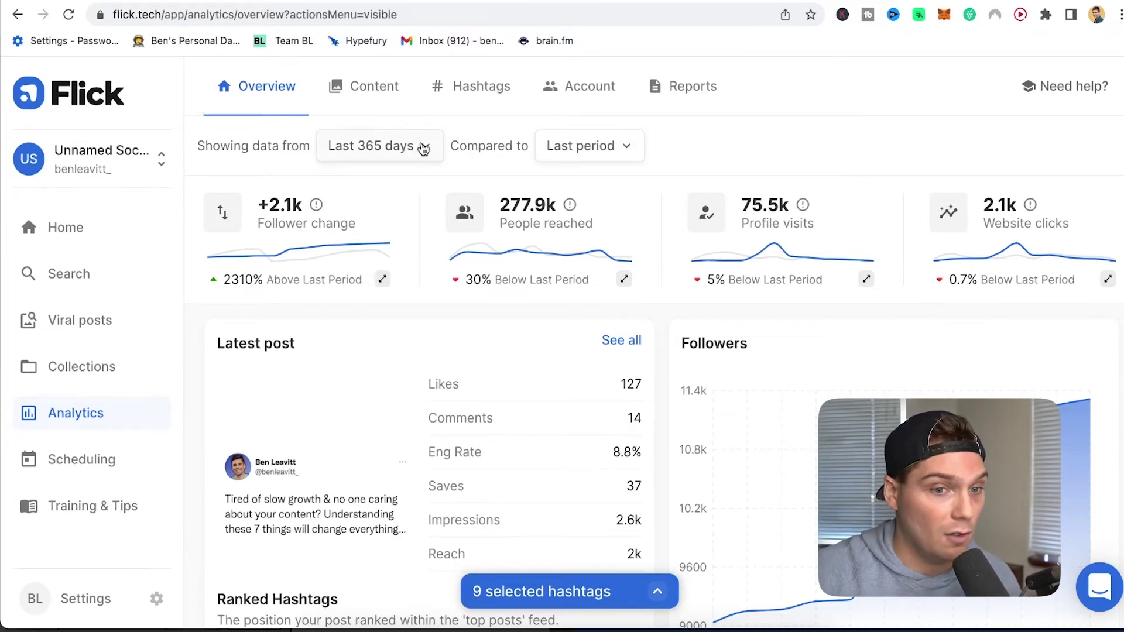
{"action": "left_click", "coordinate": [423, 147]}
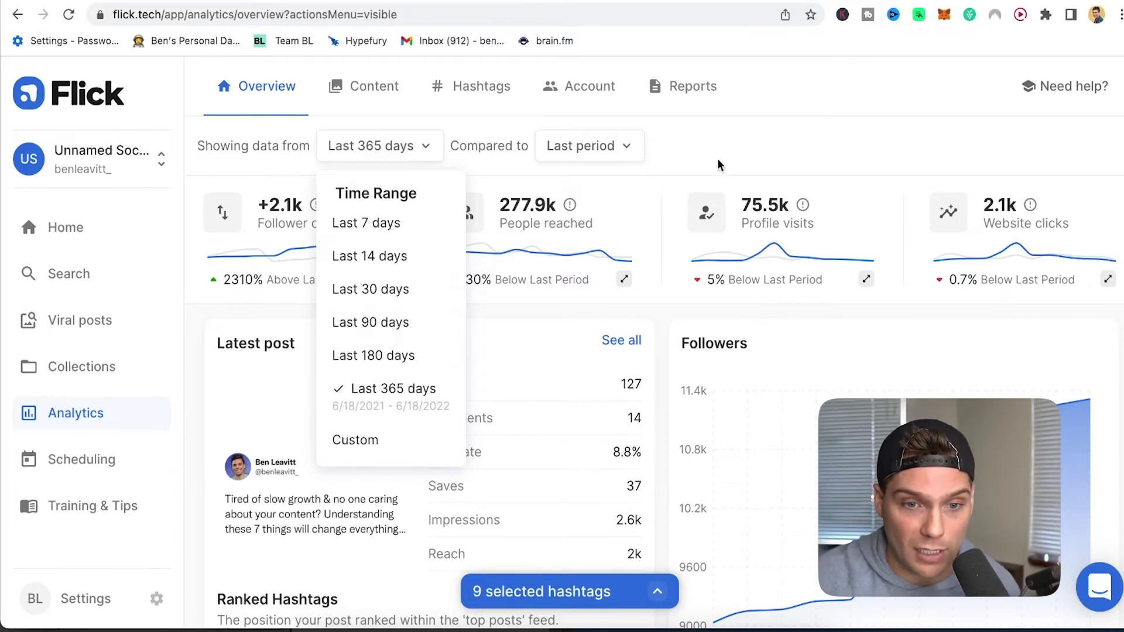
{"action": "left_click", "coordinate": [629, 147]}
{"action": "left_click", "coordinate": [630, 147]}
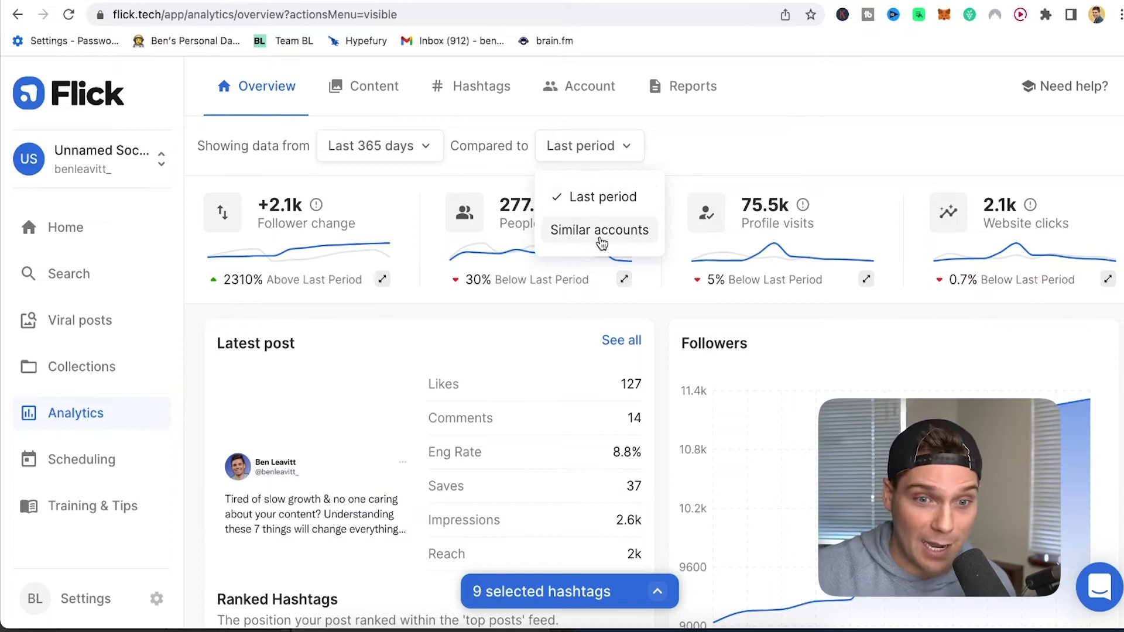
{"action": "left_click", "coordinate": [707, 141]}
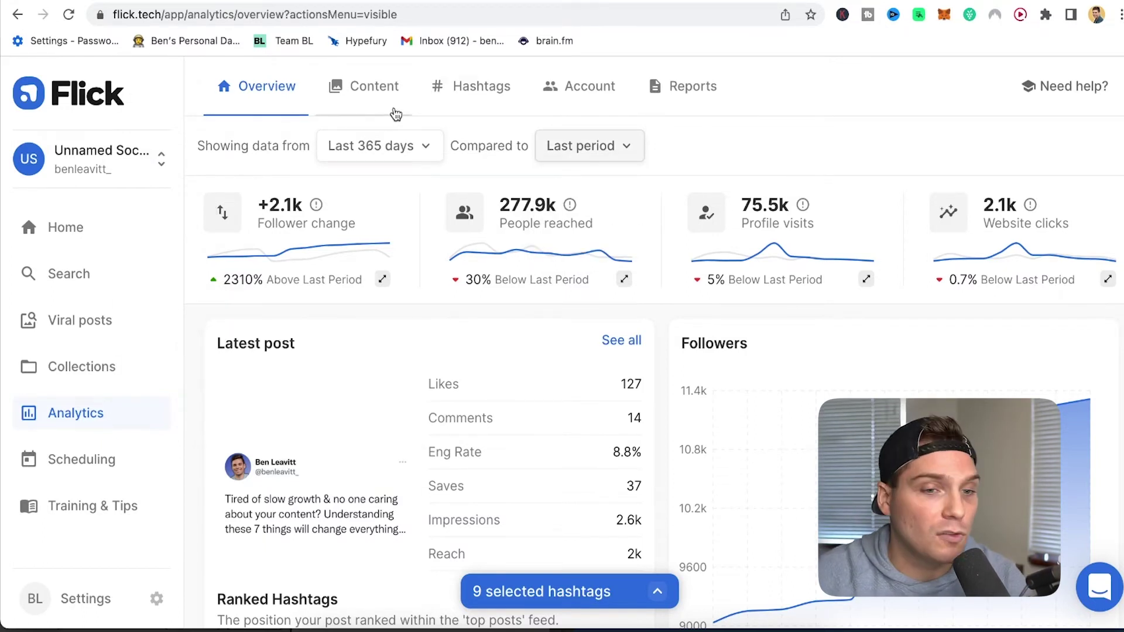
Review the content analytics for the feed posts, including ranked hashtags, engagement rate and reach, and enlarge the browser window.
{"action": "left_click", "coordinate": [380, 97]}
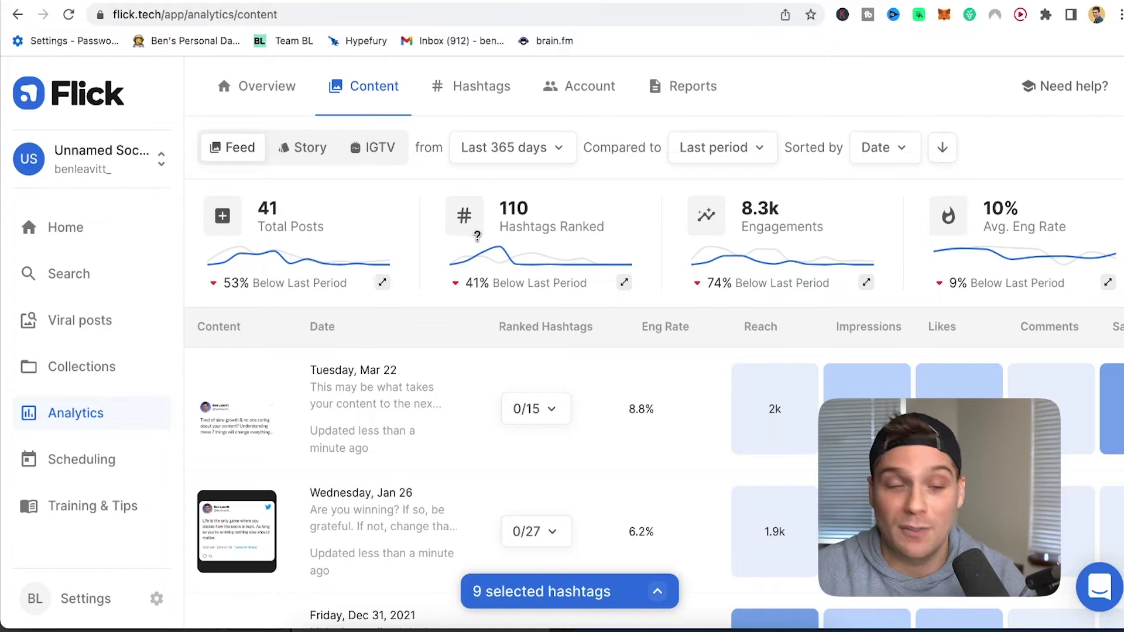
{"action": "scroll", "coordinate": [934, 301], "scroll_direction": "down", "scroll_amount": 2}
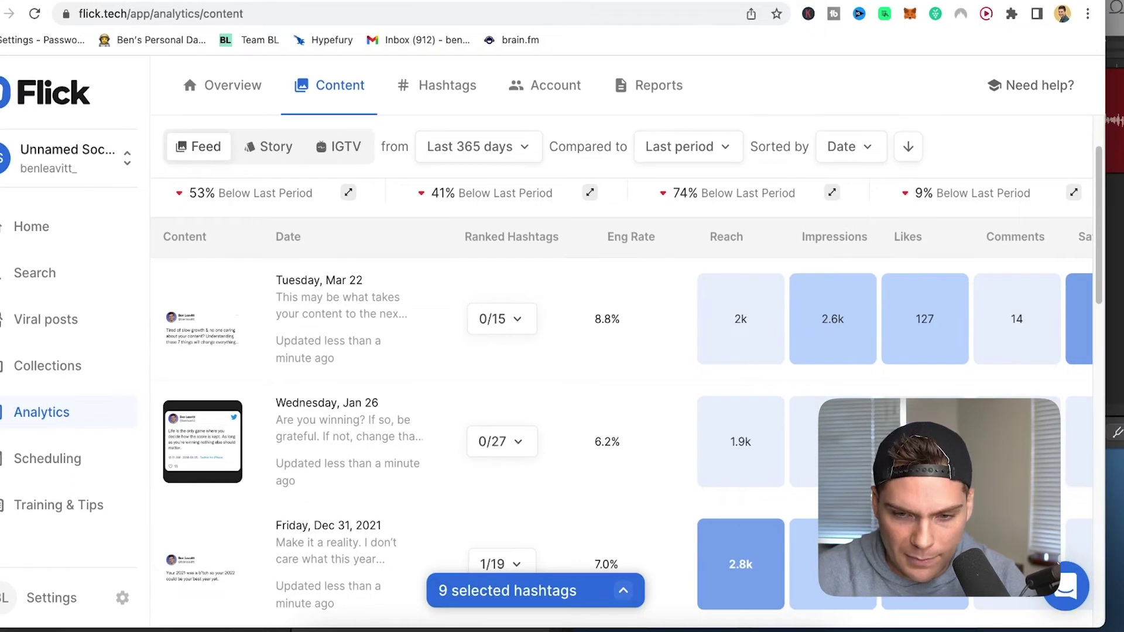
{"action": "left_click_drag", "start_coordinate": [1108, 629], "coordinate": [1123, 631]}
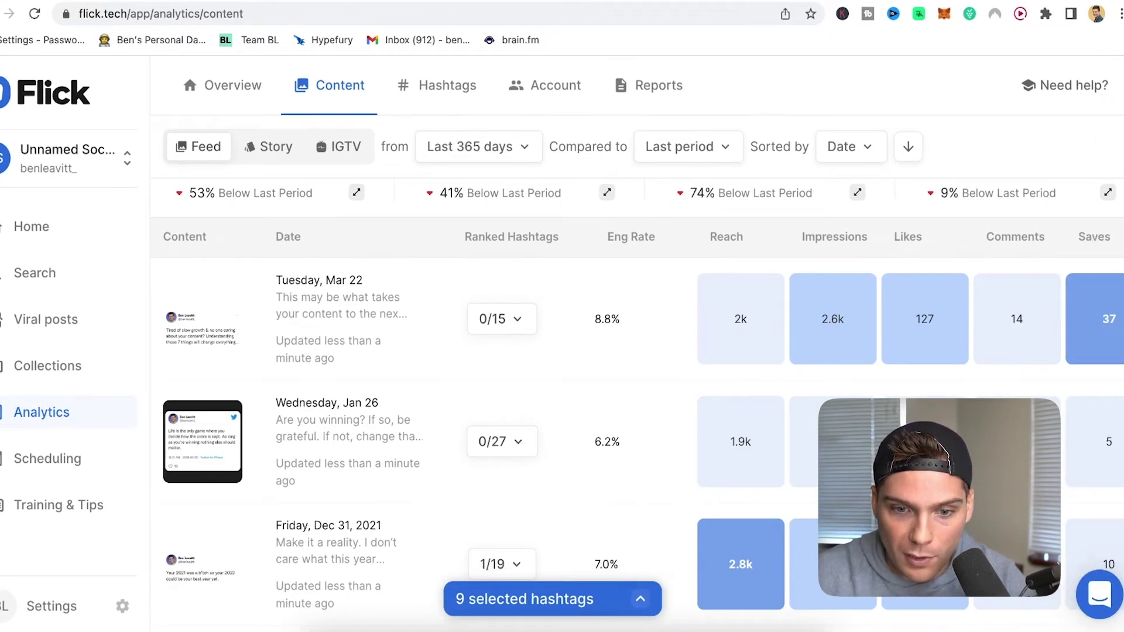
{"action": "scroll", "coordinate": [1091, 337], "scroll_direction": "down", "scroll_amount": 1}
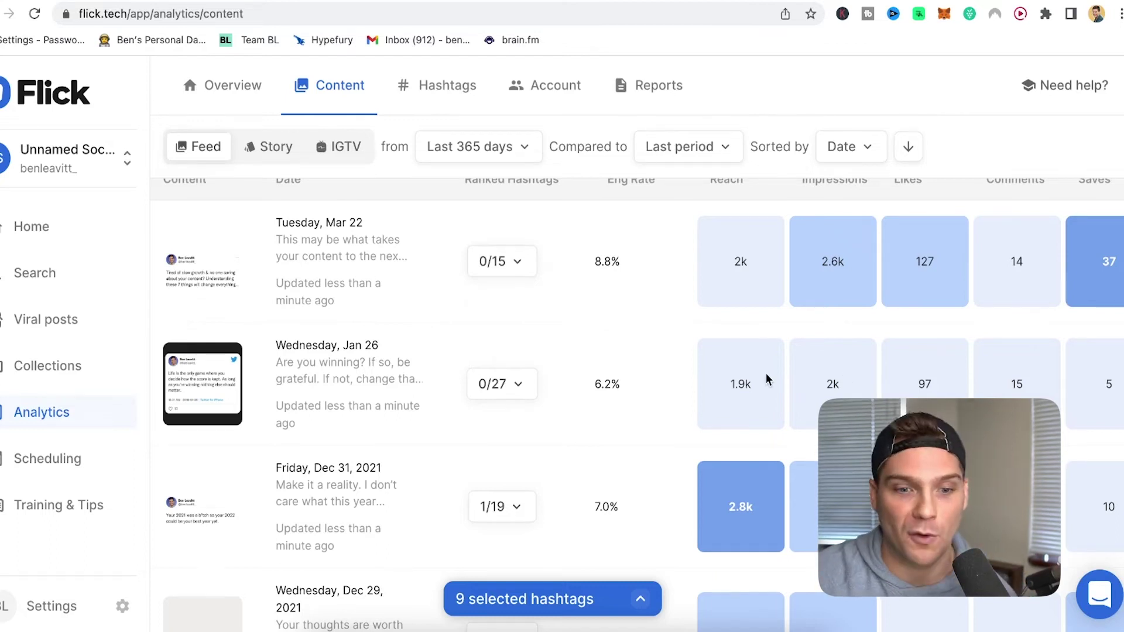
{"action": "scroll", "coordinate": [766, 372], "scroll_direction": "down", "scroll_amount": 10}
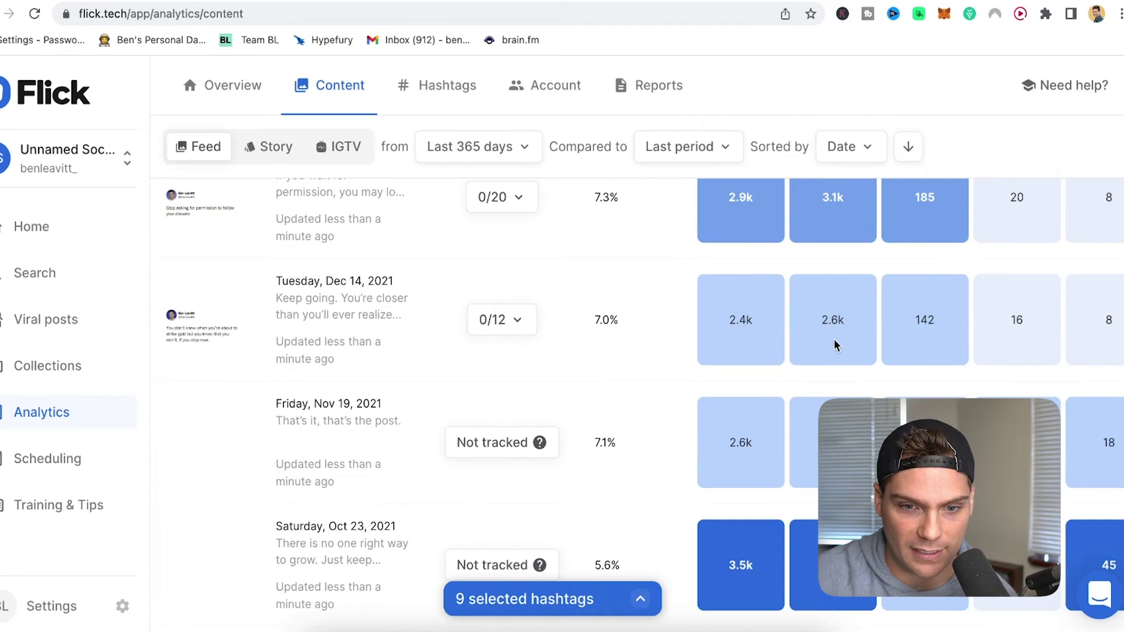
{"action": "scroll", "coordinate": [813, 355], "scroll_direction": "up", "scroll_amount": 5}
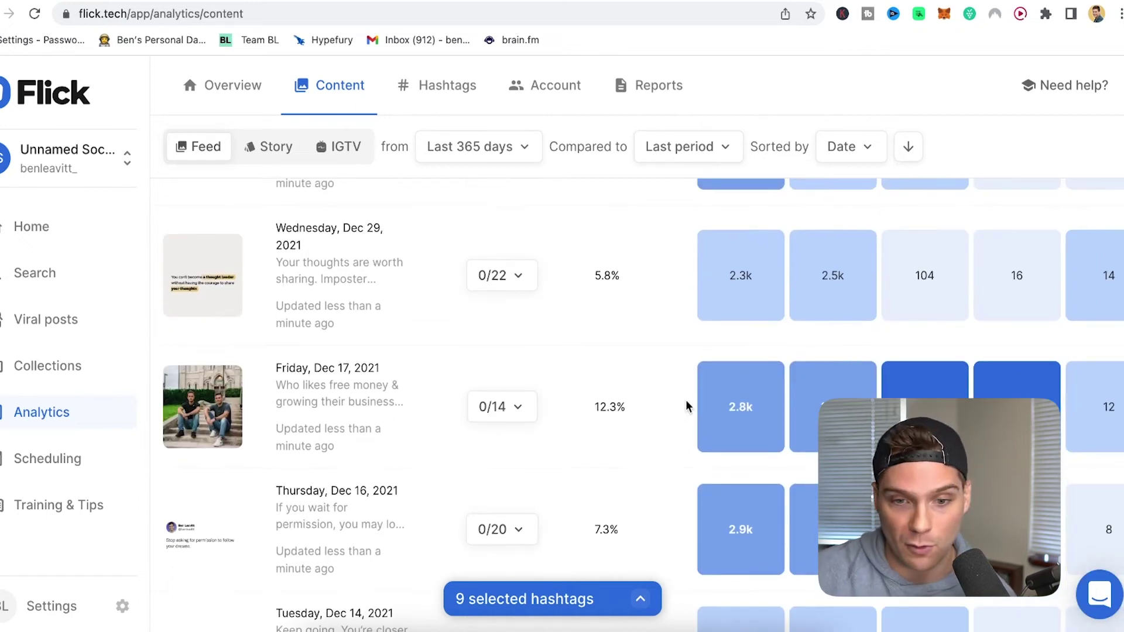
{"action": "scroll", "coordinate": [687, 407], "scroll_direction": "up", "scroll_amount": 8}
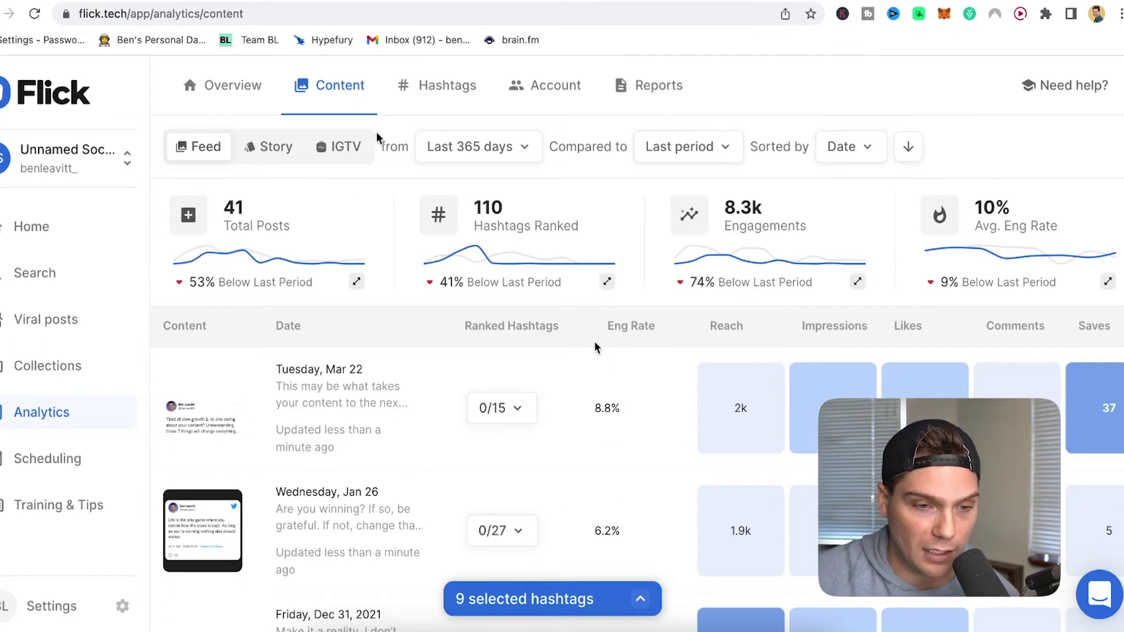
View the hashtag analytics, examining the summary metrics and the breakdown of ranking positions.
{"action": "left_click", "coordinate": [436, 93]}
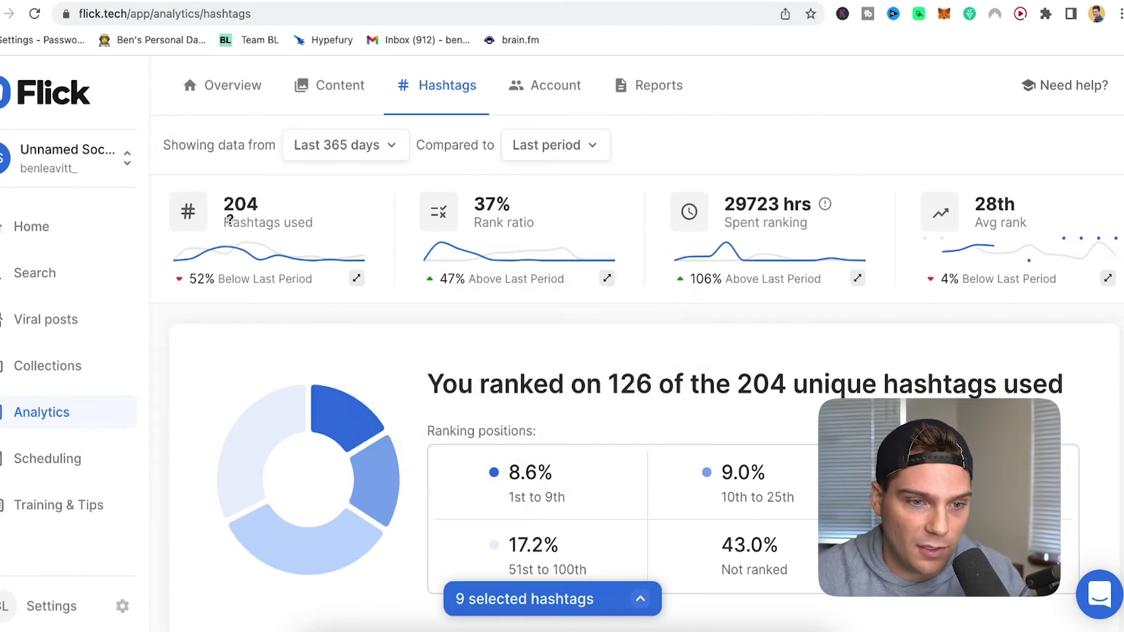
{"action": "mouse_move", "coordinate": [249, 215]}
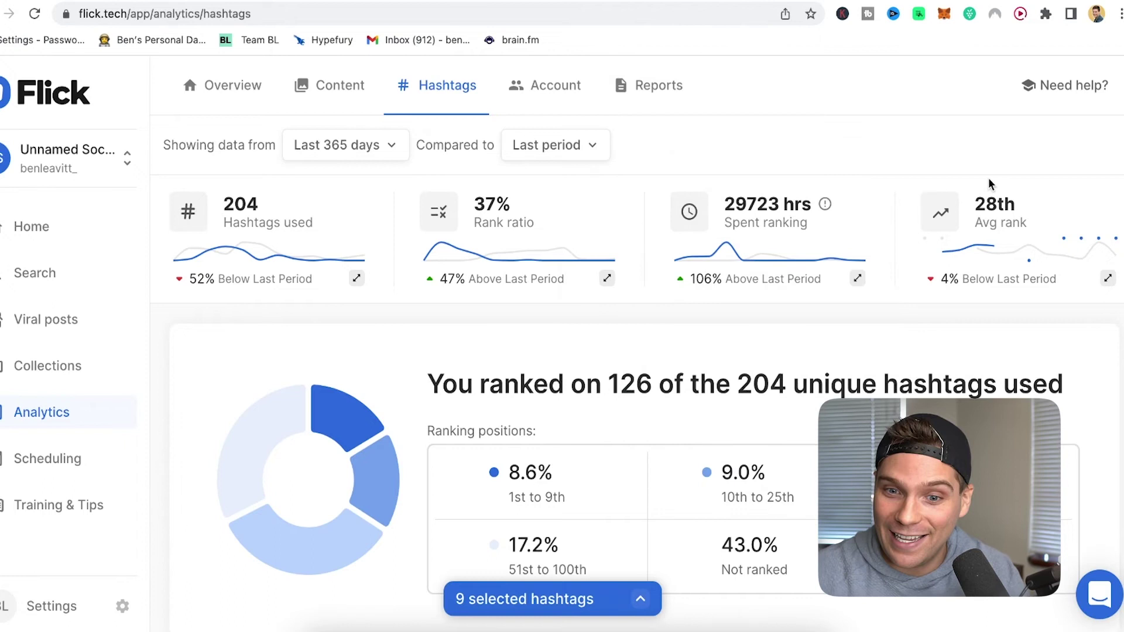
{"action": "scroll", "coordinate": [987, 269], "scroll_direction": "down", "scroll_amount": 3}
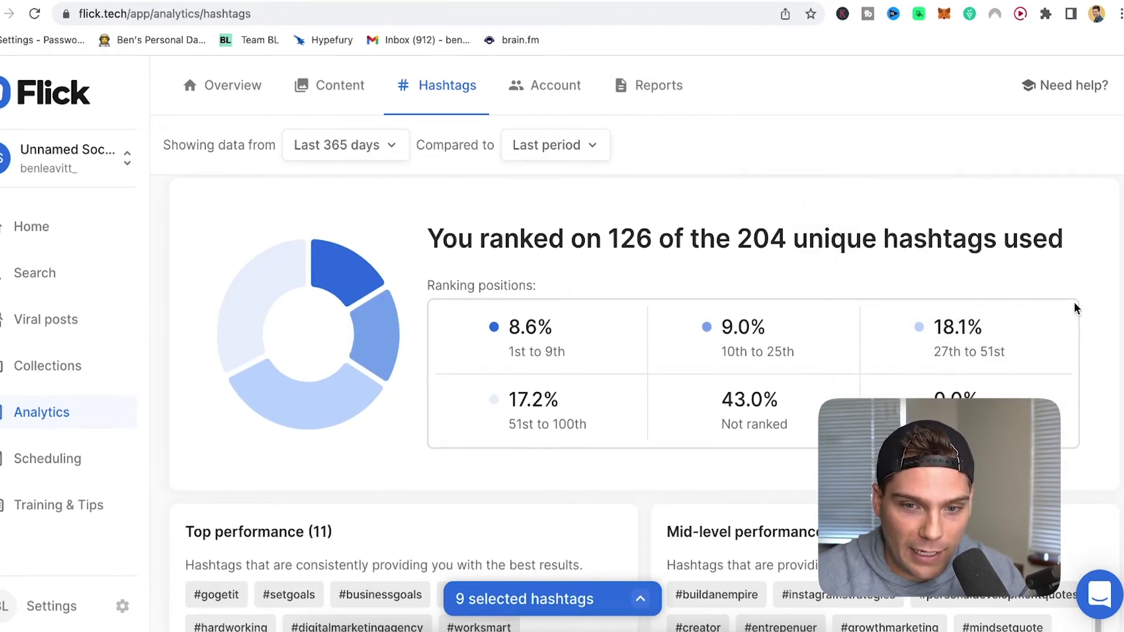
Examine the hashtags grouped as top performance, mid-level performance, low performance, too early to tell and untracked.
{"action": "scroll", "coordinate": [1072, 307], "scroll_direction": "down", "scroll_amount": 5}
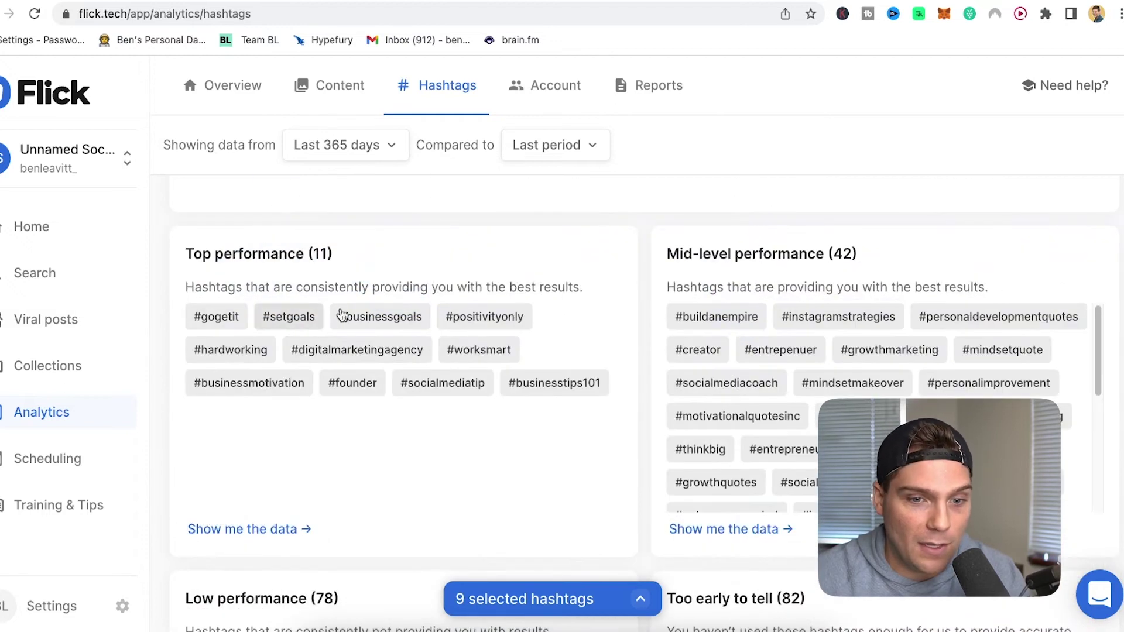
{"action": "scroll", "coordinate": [858, 316], "scroll_direction": "down", "scroll_amount": 3}
{"action": "scroll", "coordinate": [424, 404], "scroll_direction": "down", "scroll_amount": 5}
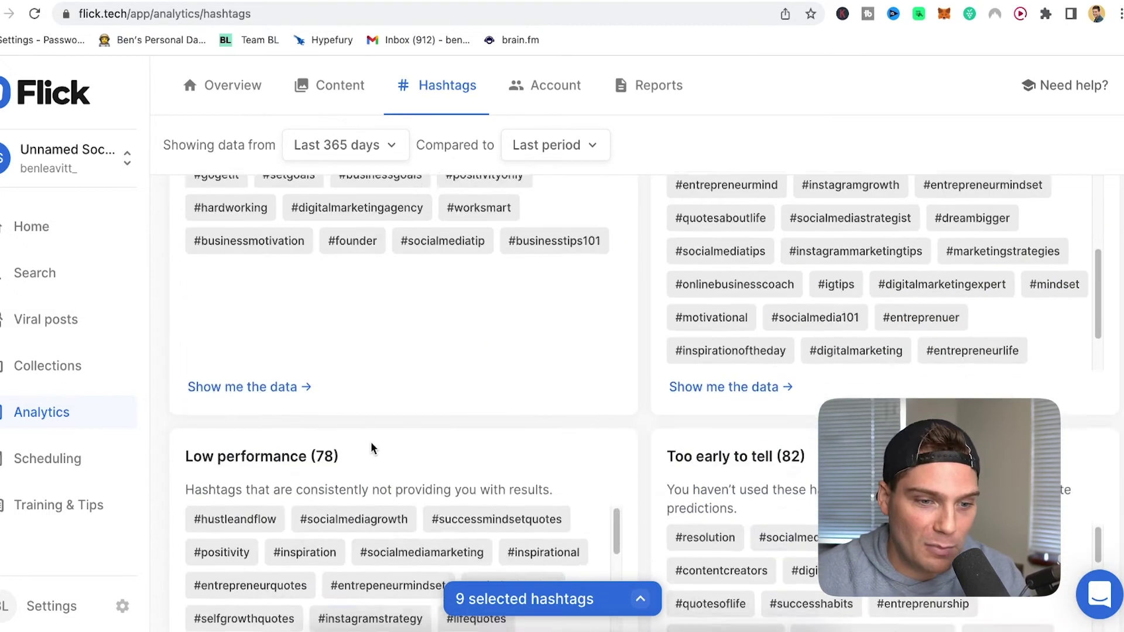
{"action": "scroll", "coordinate": [423, 403], "scroll_direction": "down", "scroll_amount": 3}
{"action": "scroll", "coordinate": [816, 349], "scroll_direction": "down", "scroll_amount": 1}
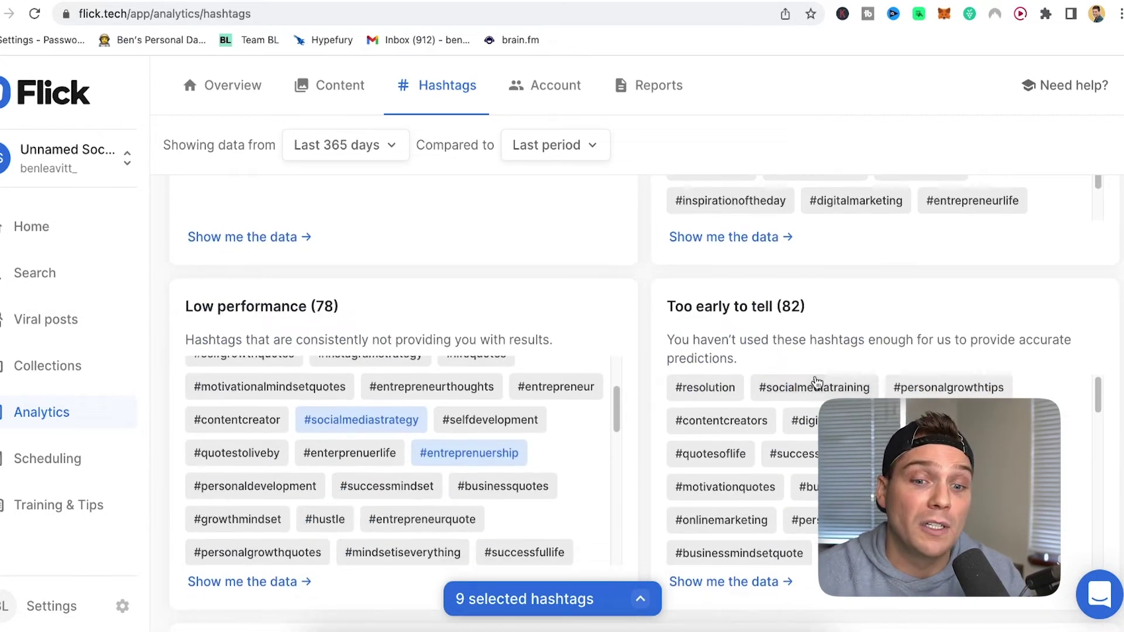
{"action": "scroll", "coordinate": [970, 324], "scroll_direction": "down", "scroll_amount": 1}
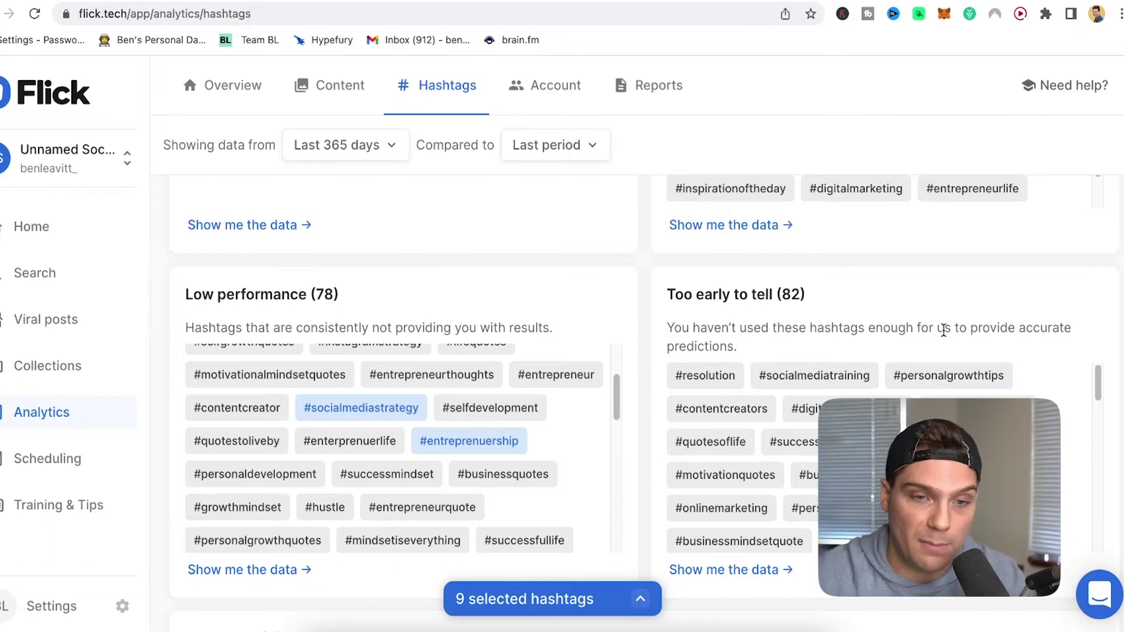
{"action": "scroll", "coordinate": [863, 351], "scroll_direction": "down", "scroll_amount": 5}
{"action": "scroll", "coordinate": [1052, 399], "scroll_direction": "up", "scroll_amount": 3}
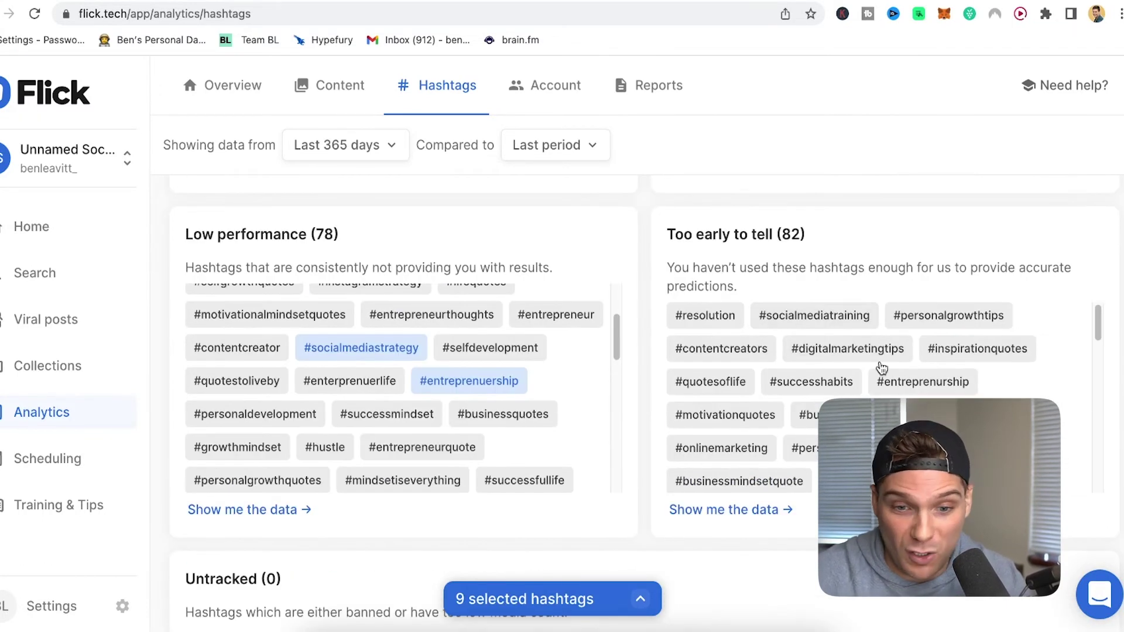
{"action": "scroll", "coordinate": [655, 250], "scroll_direction": "down", "scroll_amount": 3}
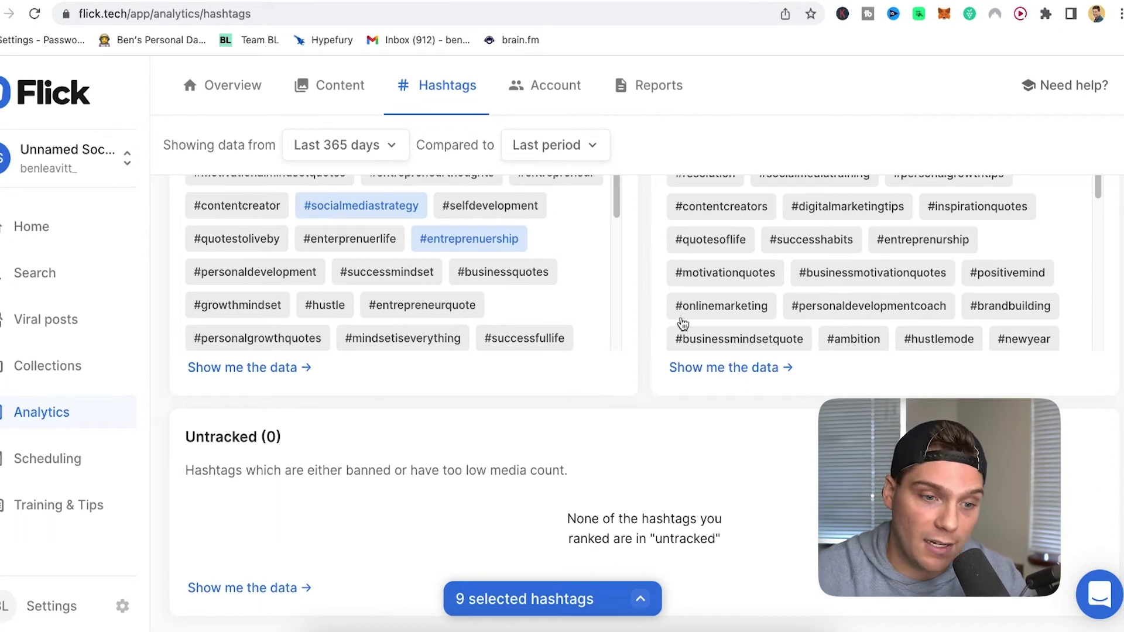
View the account analytics and examine the audience activity chart for the times when followers are online.
{"action": "left_click", "coordinate": [534, 86]}
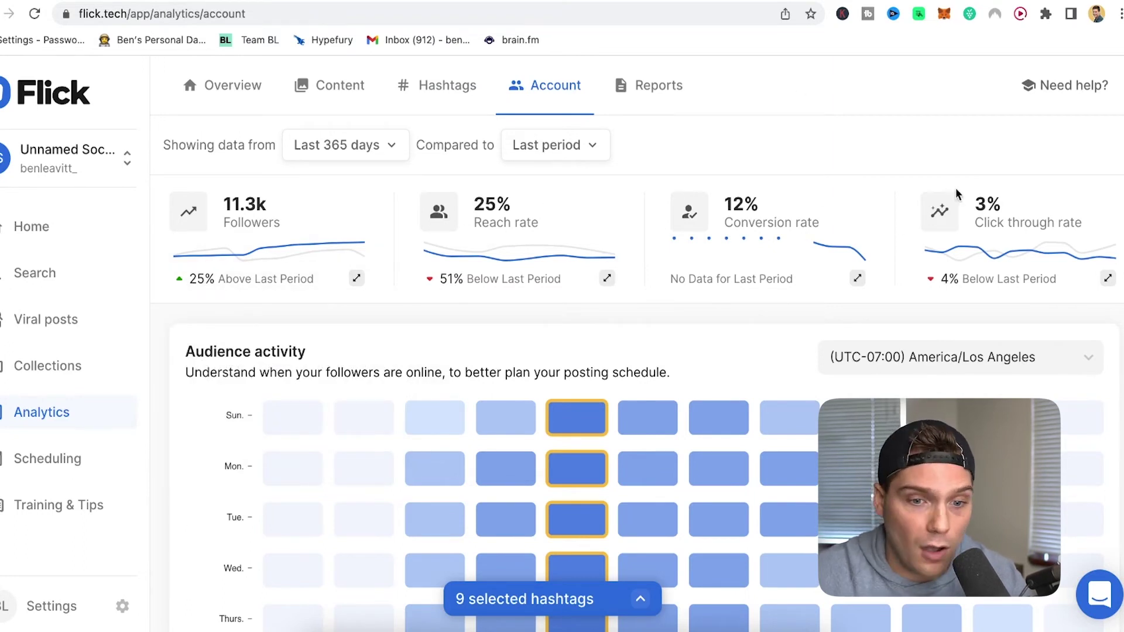
{"action": "scroll", "coordinate": [955, 187], "scroll_direction": "down", "scroll_amount": 3}
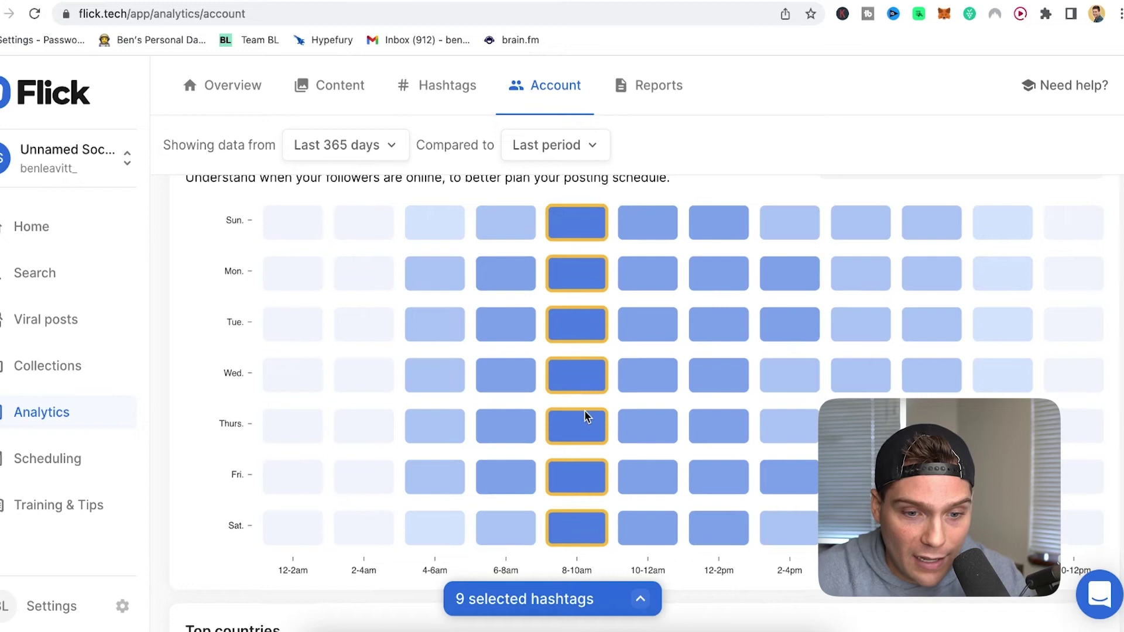
{"action": "scroll", "coordinate": [730, 306], "scroll_direction": "up", "scroll_amount": 3}
{"action": "scroll", "coordinate": [507, 406], "scroll_direction": "down", "scroll_amount": 1}
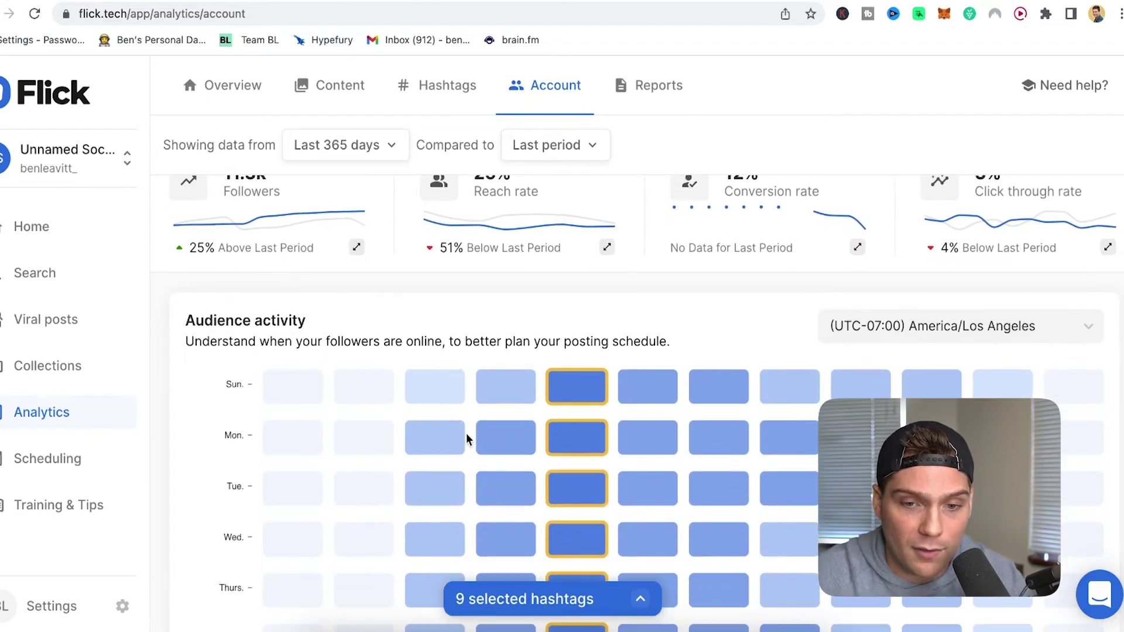
{"action": "scroll", "coordinate": [720, 296], "scroll_direction": "down", "scroll_amount": 6}
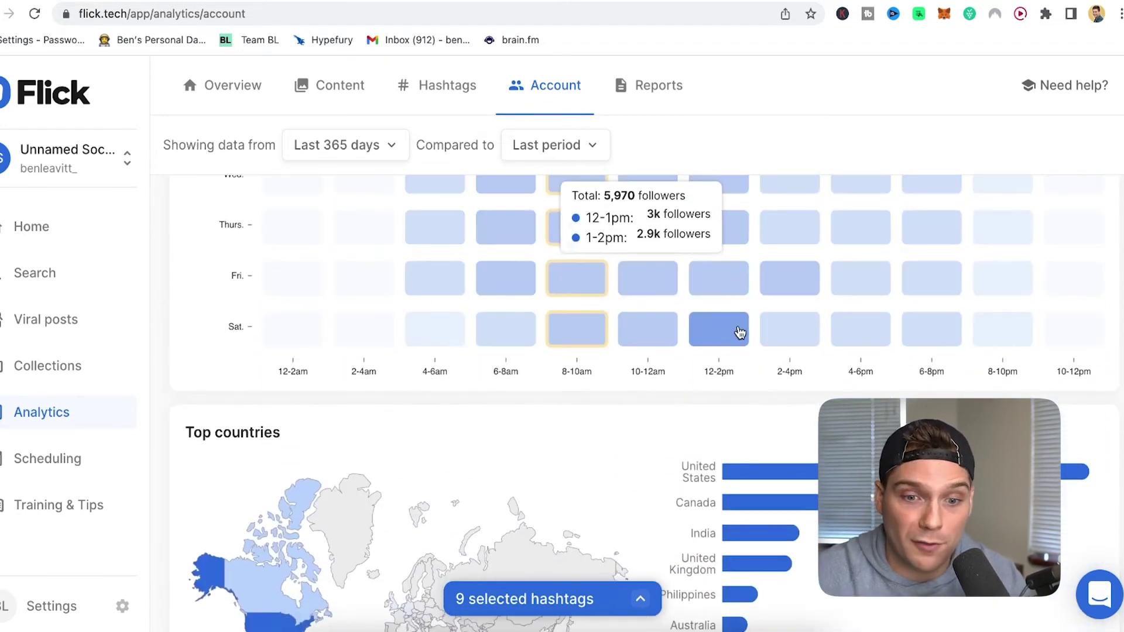
Examine the audience's top countries, cities and languages and its age and gender breakdown, and return to the account summary.
{"action": "scroll", "coordinate": [729, 331], "scroll_direction": "down", "scroll_amount": 4}
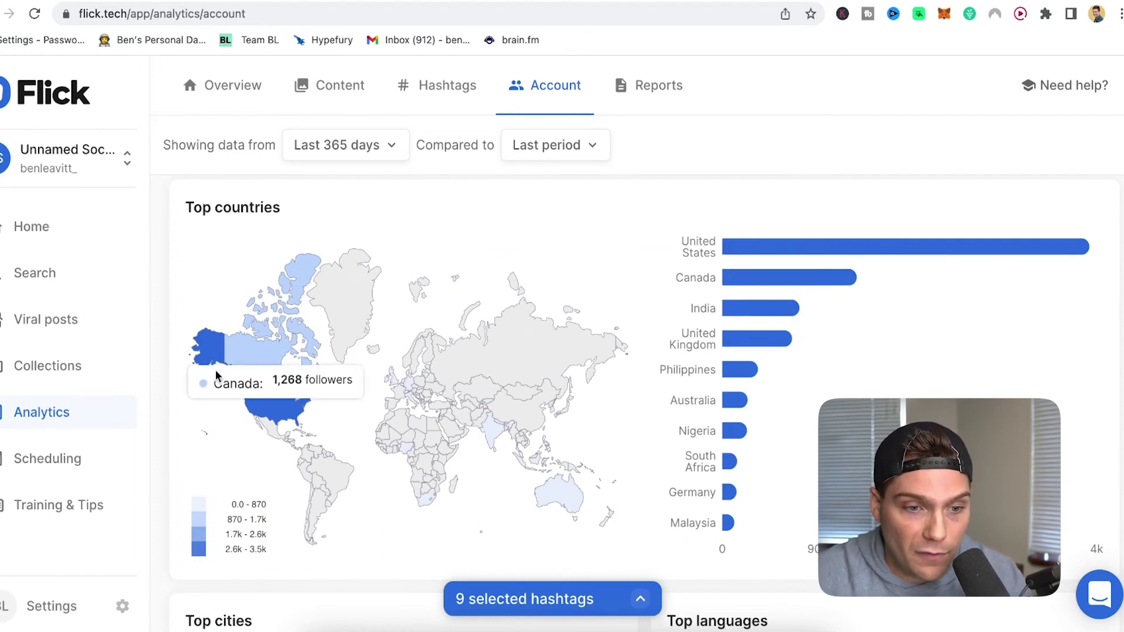
{"action": "mouse_move", "coordinate": [753, 247]}
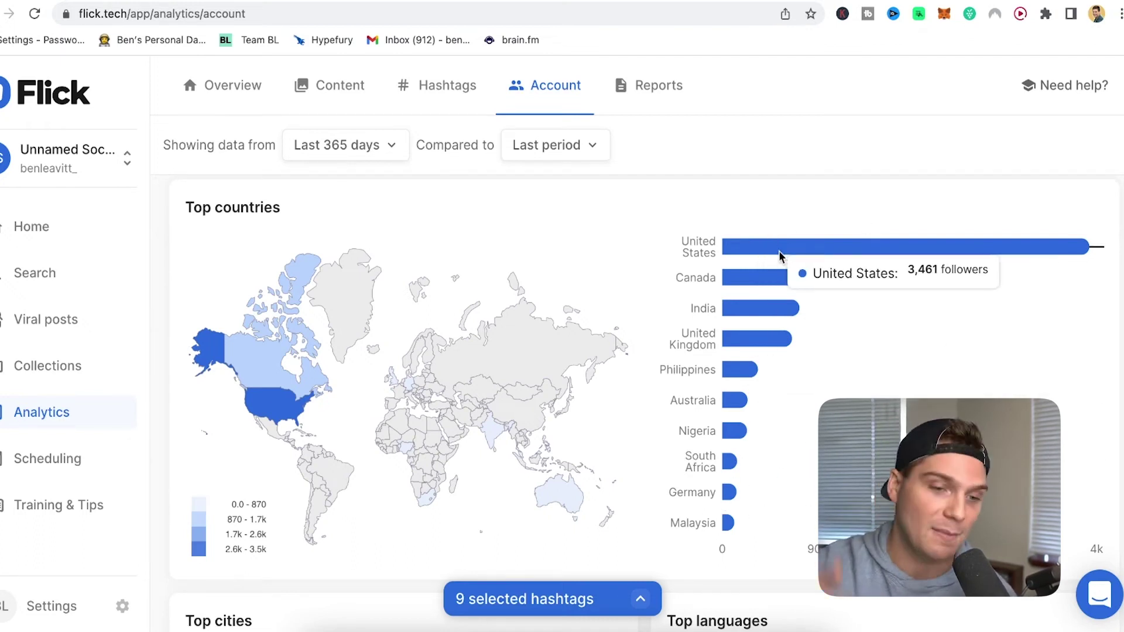
{"action": "scroll", "coordinate": [784, 258], "scroll_direction": "down", "scroll_amount": 6}
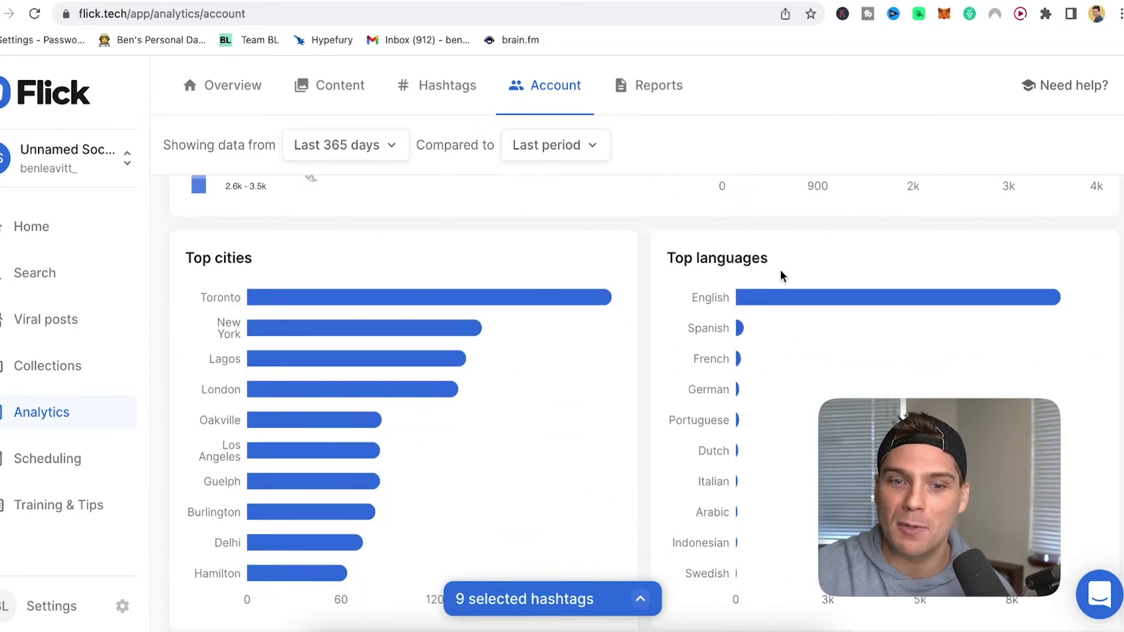
{"action": "scroll", "coordinate": [456, 270], "scroll_direction": "down", "scroll_amount": 1}
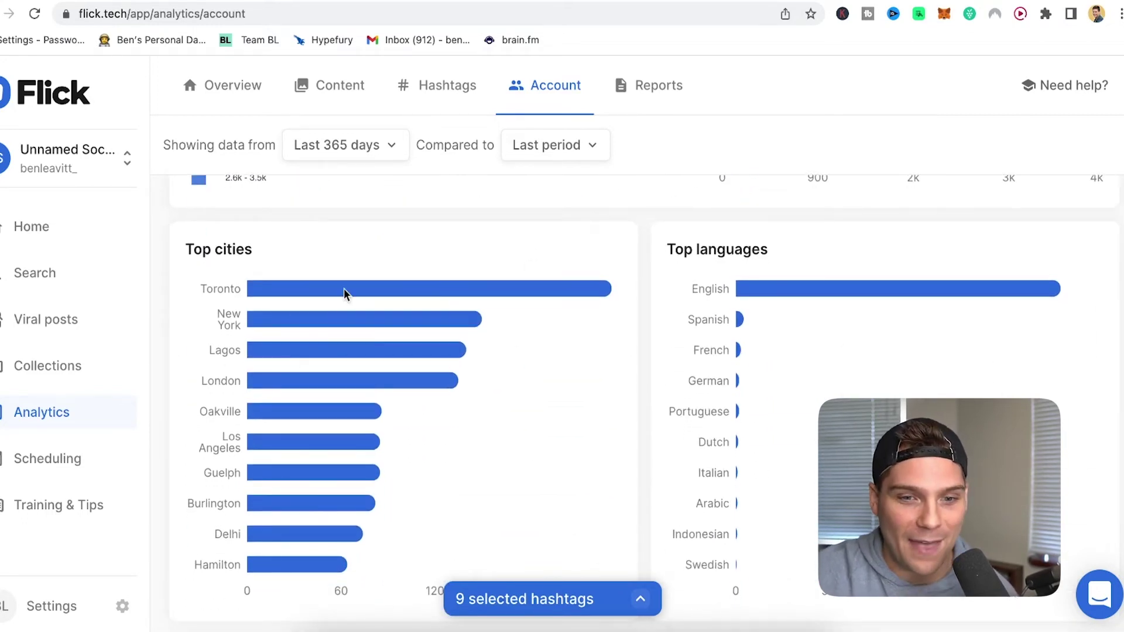
{"action": "mouse_move", "coordinate": [772, 326]}
{"action": "scroll", "coordinate": [772, 325], "scroll_direction": "up", "scroll_amount": 8}
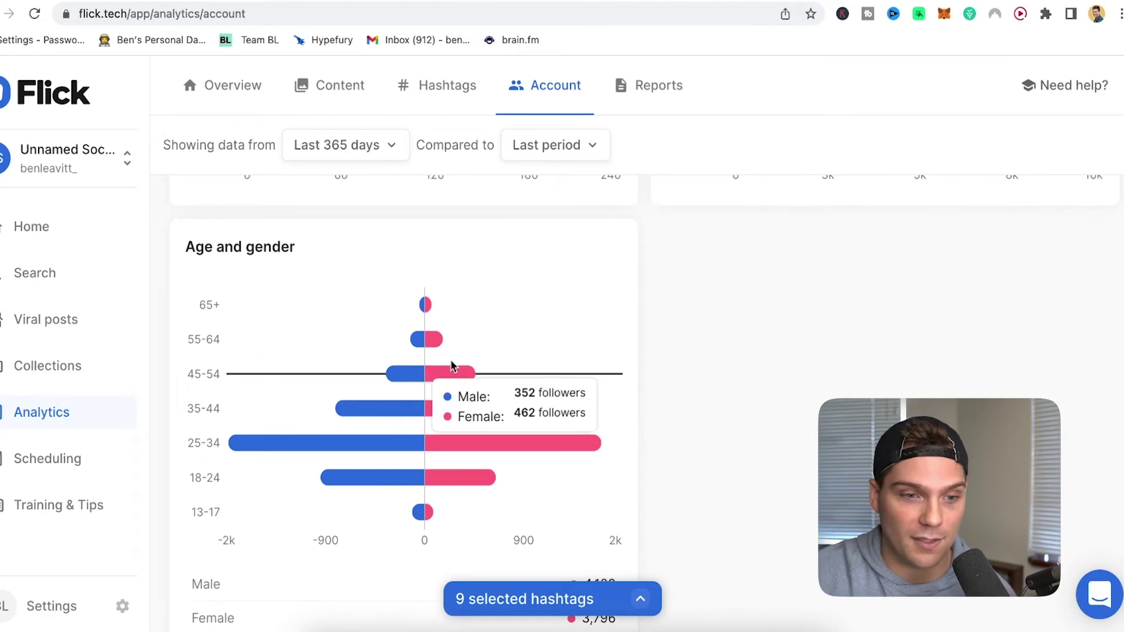
{"action": "scroll", "coordinate": [497, 391], "scroll_direction": "down", "scroll_amount": 1}
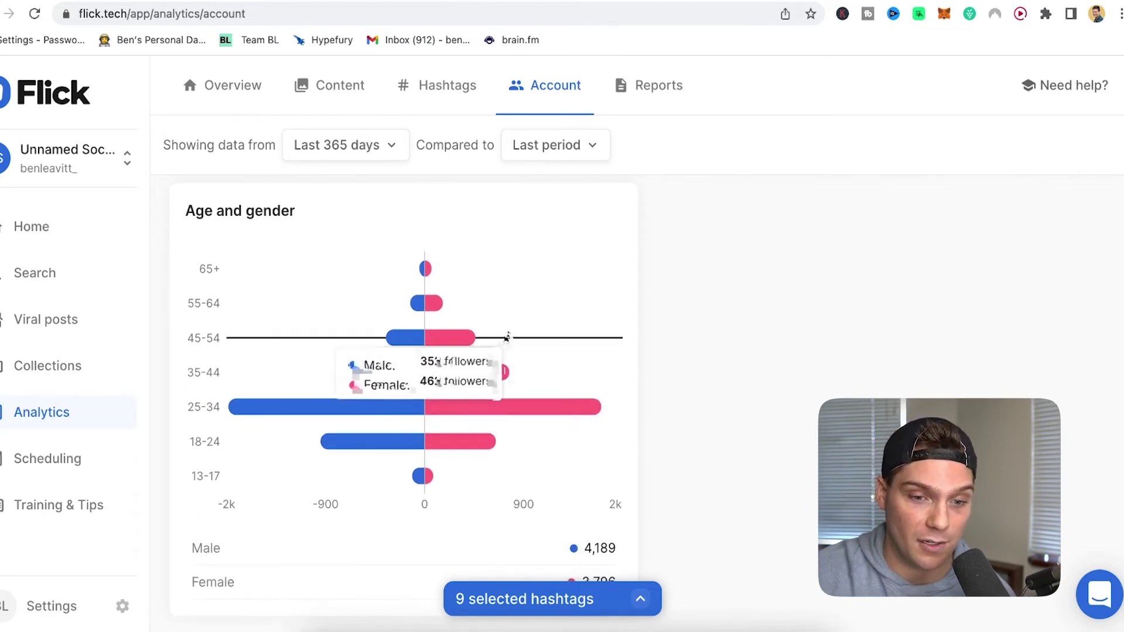
{"action": "scroll", "coordinate": [507, 333], "scroll_direction": "up", "scroll_amount": 10}
{"action": "scroll", "coordinate": [515, 331], "scroll_direction": "up", "scroll_amount": 2}
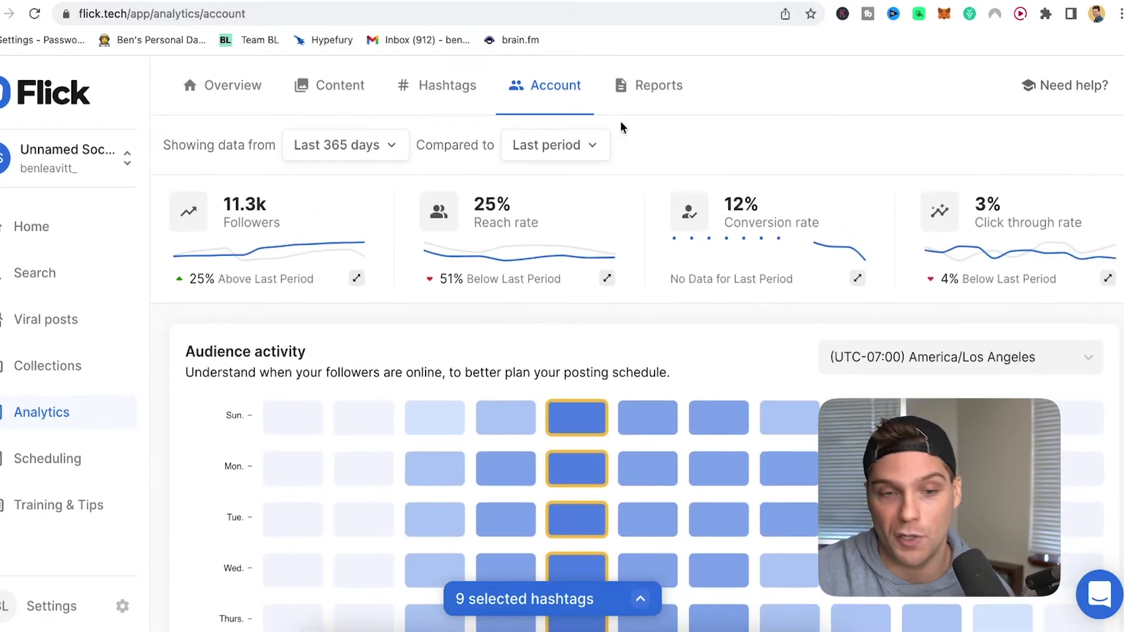
View the reports section and read through the 6/12/2022 weekly roundup, including its metrics and follower growth chart.
{"action": "left_click", "coordinate": [658, 90]}
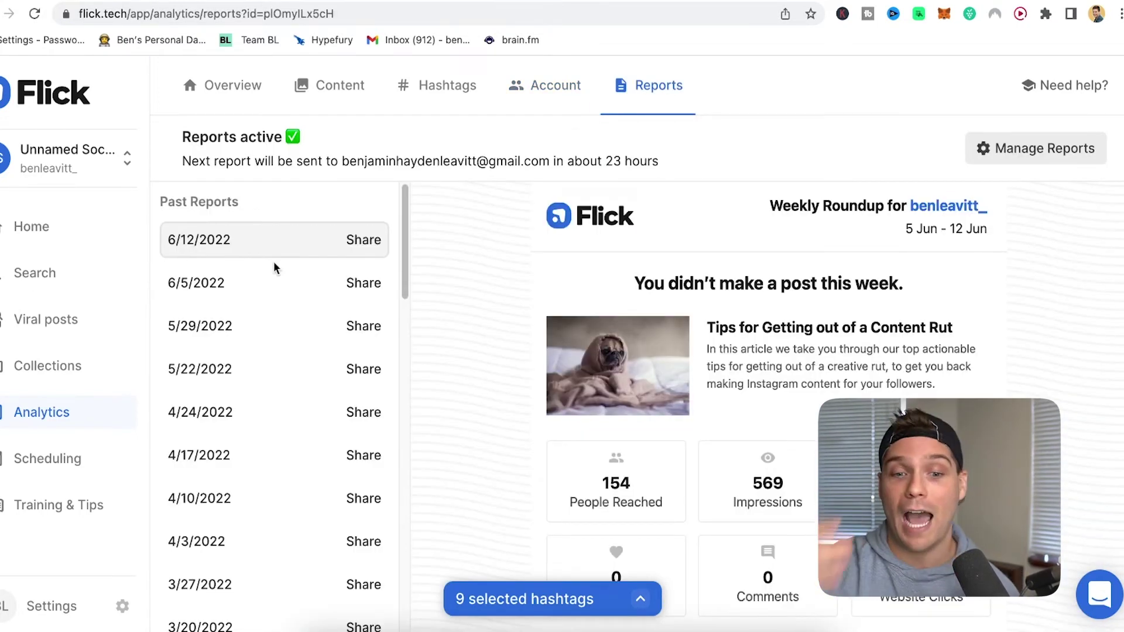
{"action": "scroll", "coordinate": [477, 351], "scroll_direction": "down", "scroll_amount": 4}
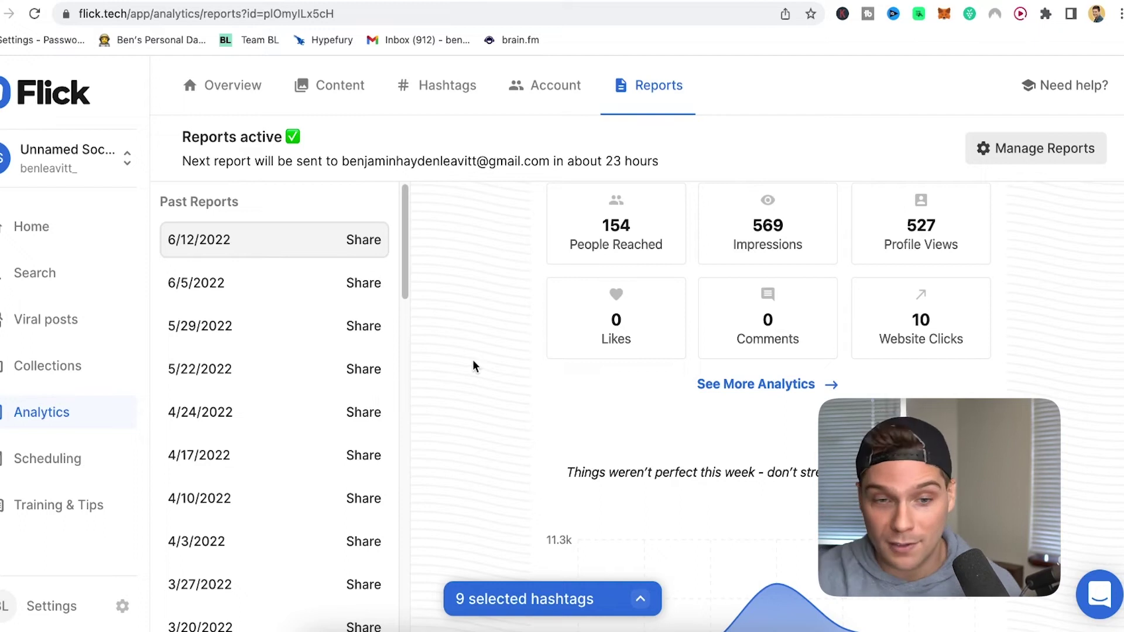
{"action": "scroll", "coordinate": [473, 363], "scroll_direction": "up", "scroll_amount": 4}
{"action": "scroll", "coordinate": [767, 352], "scroll_direction": "down", "scroll_amount": 8}
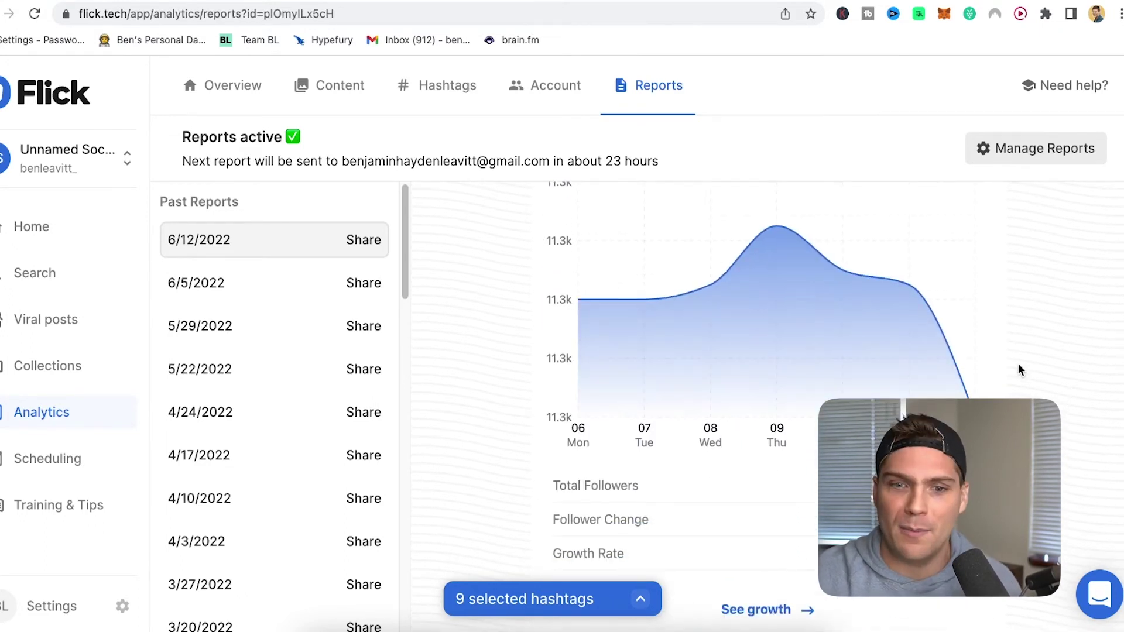
{"action": "scroll", "coordinate": [1010, 374], "scroll_direction": "up", "scroll_amount": 8}
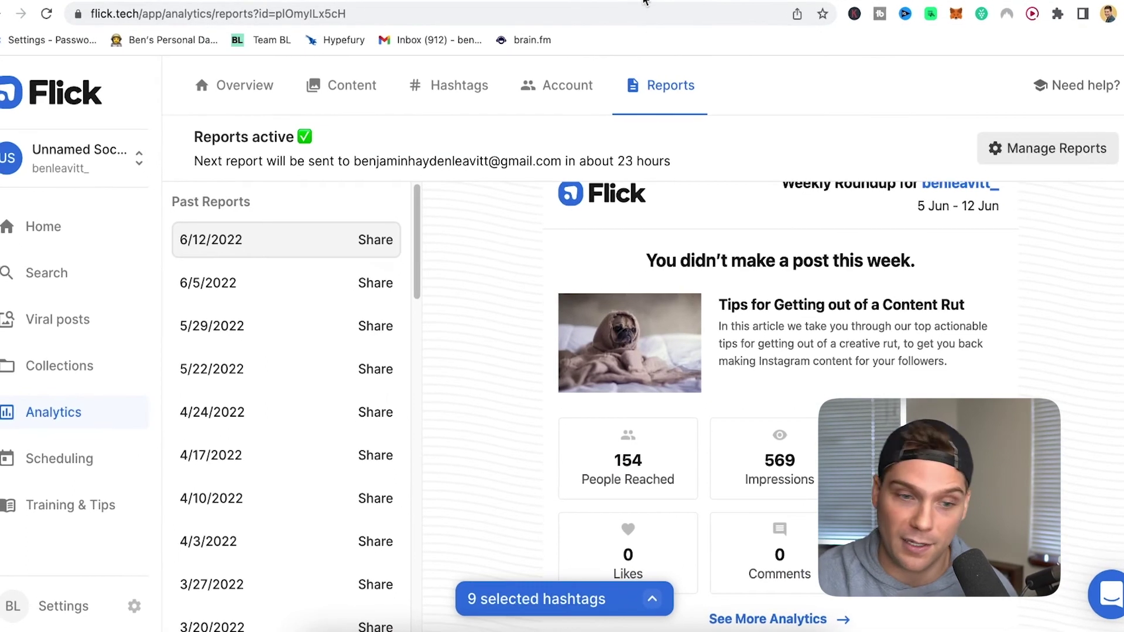
View the scheduling calendar and start an Instagram post in Monday June 20's best-time slot, adding the lonely-entrepreneur thread image from the media library.
{"action": "left_click", "coordinate": [91, 462]}
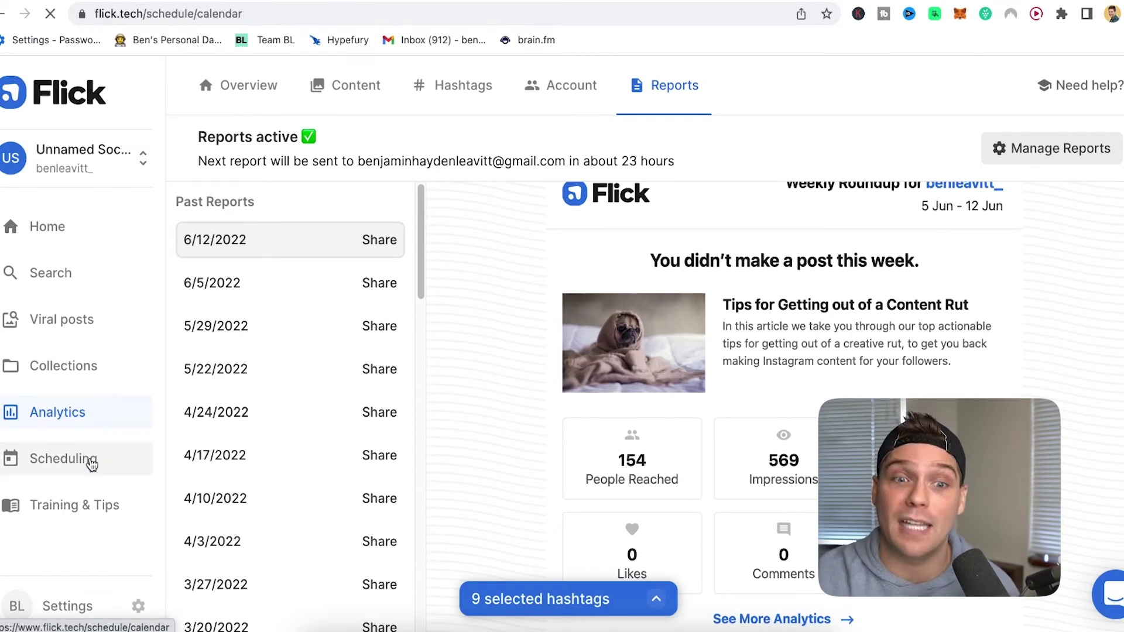
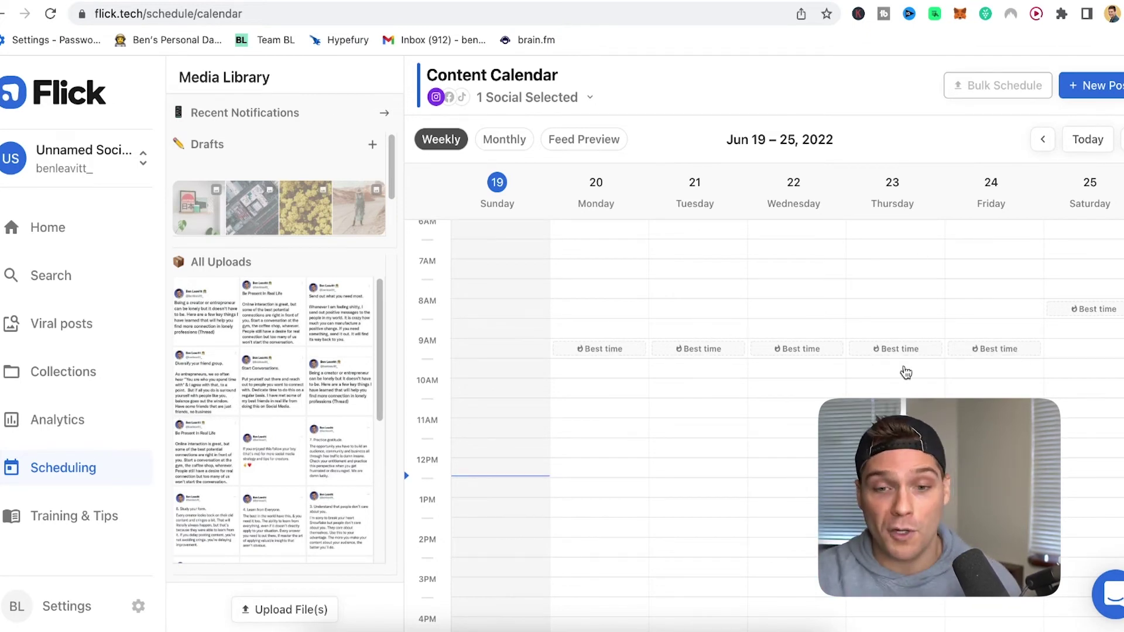
{"action": "left_click", "coordinate": [597, 351]}
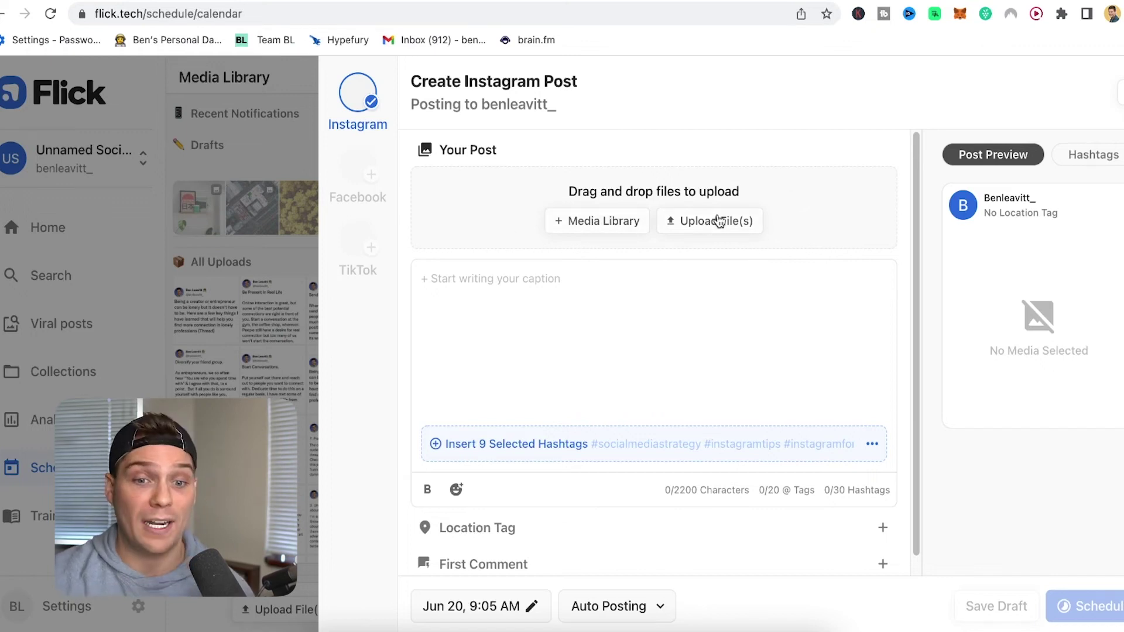
{"action": "left_click", "coordinate": [607, 224]}
{"action": "left_click", "coordinate": [518, 298]}
{"action": "left_click", "coordinate": [676, 507]}
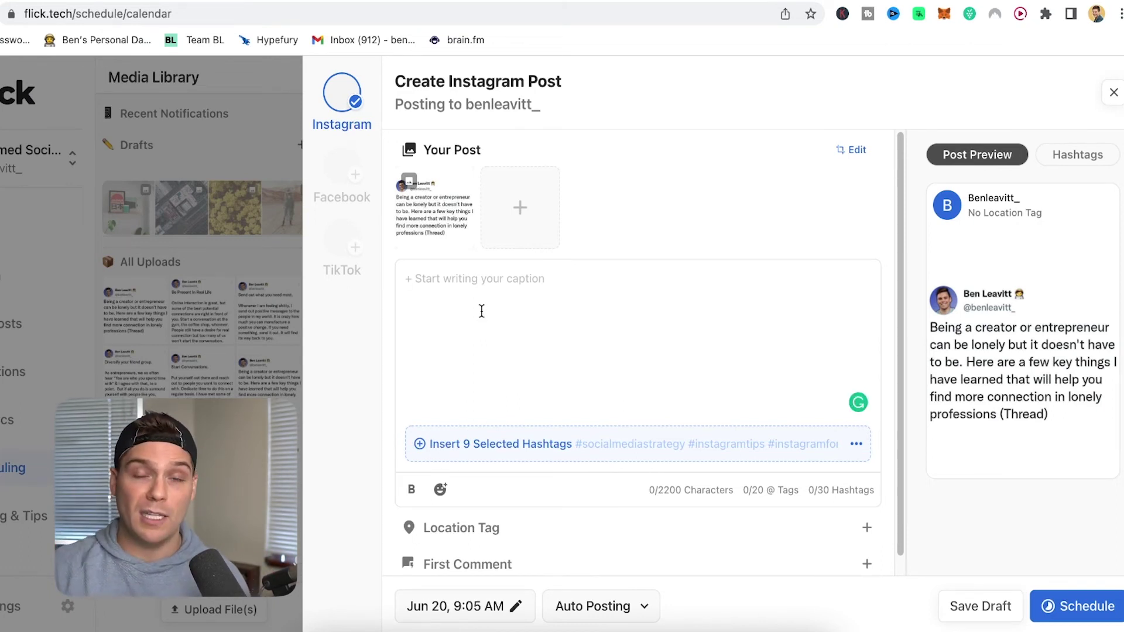
Look over the caption editor's options and view its emoji picker, closing it without adding an emoji.
{"action": "scroll", "coordinate": [624, 374], "scroll_direction": "down", "scroll_amount": 1}
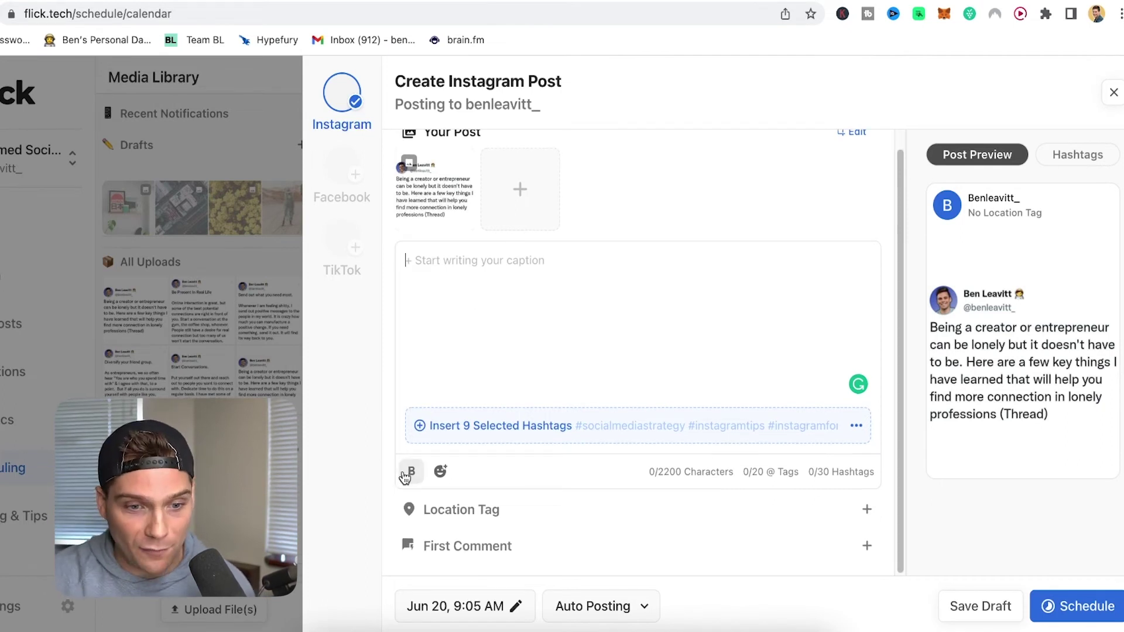
{"action": "left_click", "coordinate": [440, 471]}
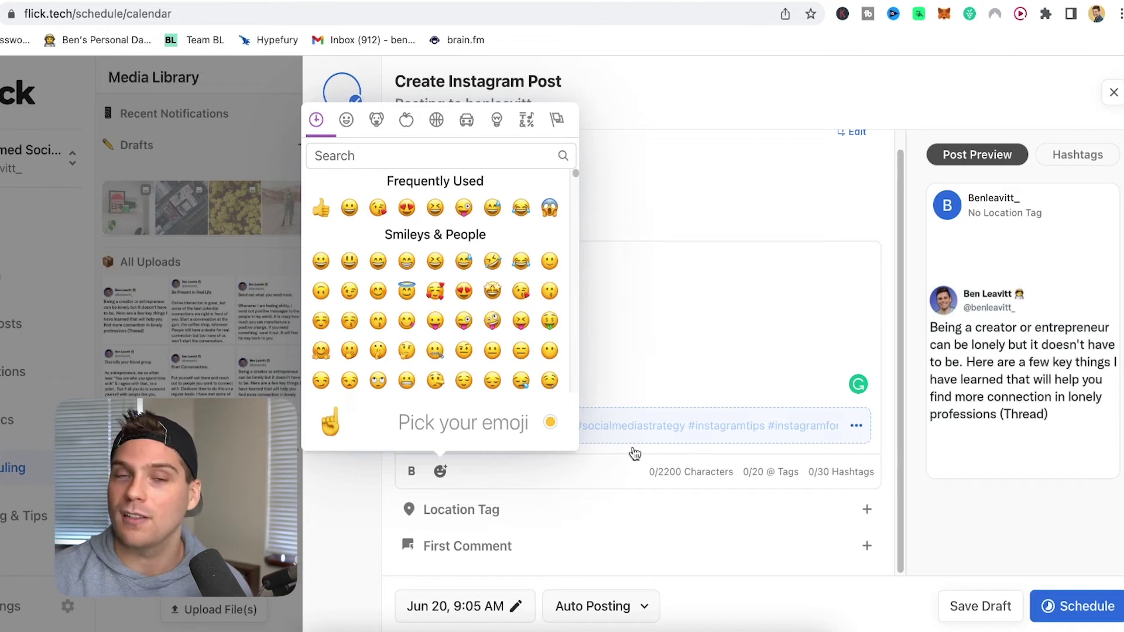
{"action": "left_click", "coordinate": [889, 468]}
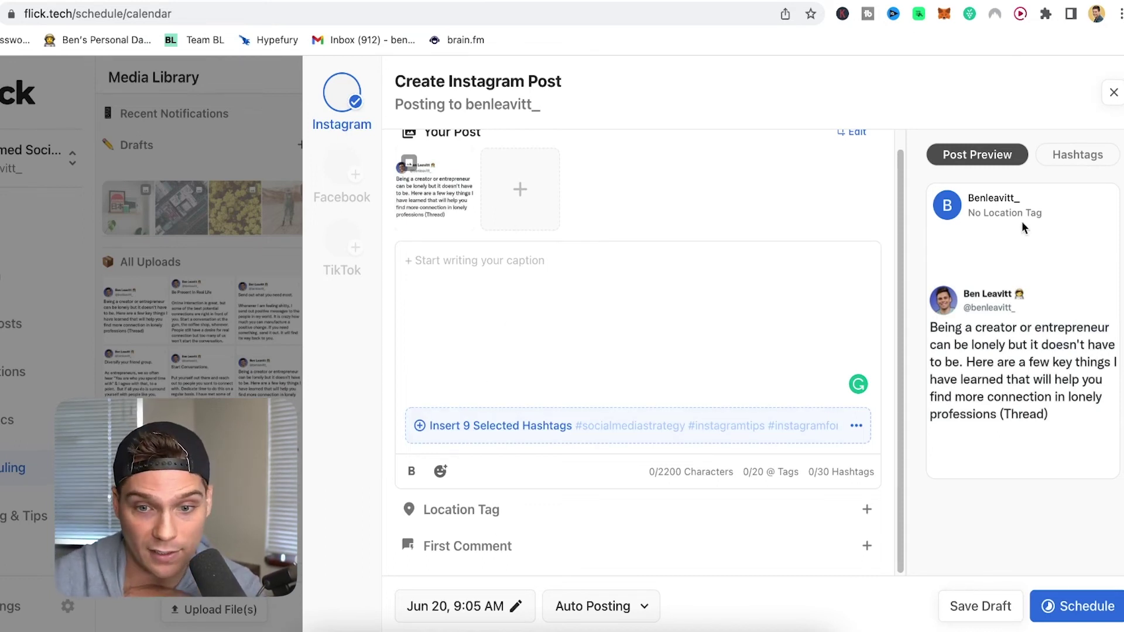
Select all hashtags in the Growth Quotes collection and insert the selected hashtags into the caption.
{"action": "left_click", "coordinate": [1074, 161]}
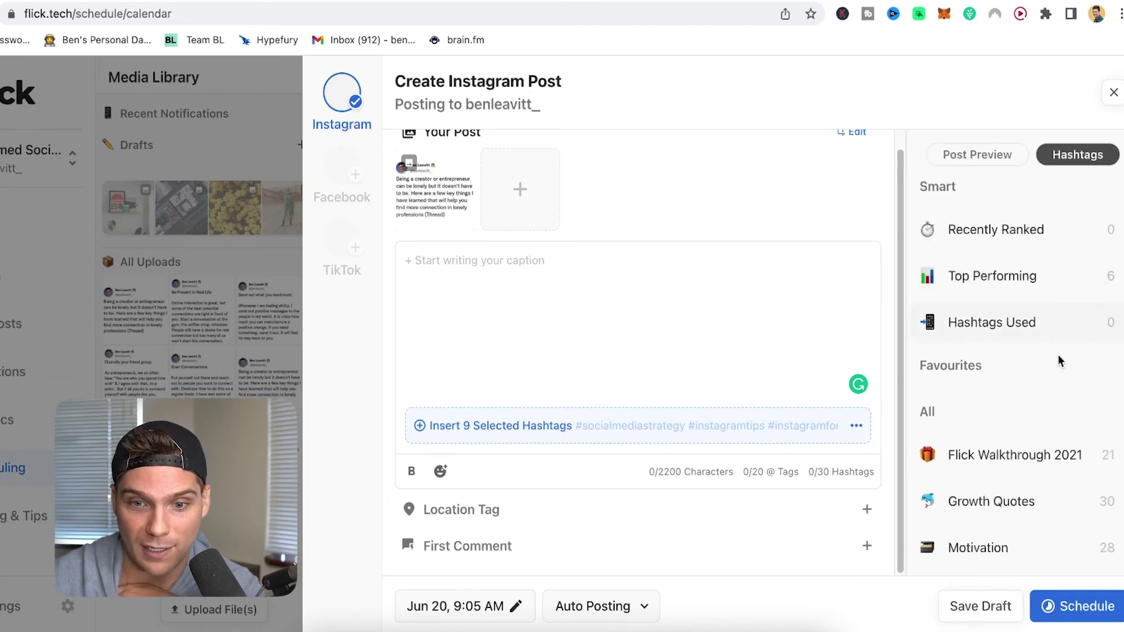
{"action": "scroll", "coordinate": [1012, 495], "scroll_direction": "down", "scroll_amount": 3}
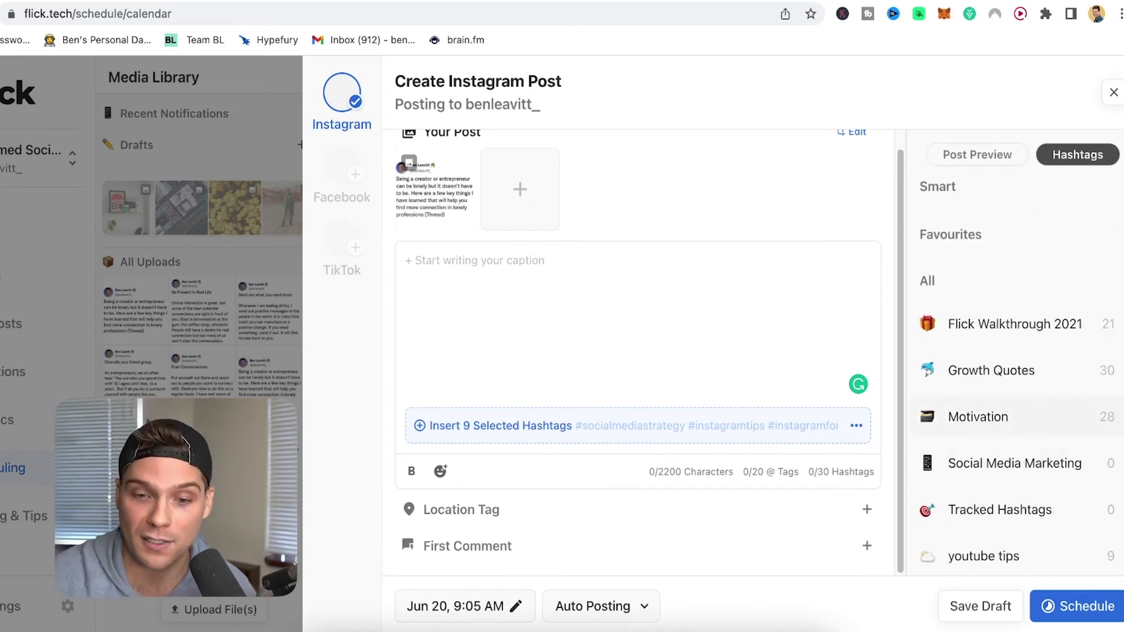
{"action": "left_click", "coordinate": [1017, 376]}
{"action": "left_click", "coordinate": [1096, 255]}
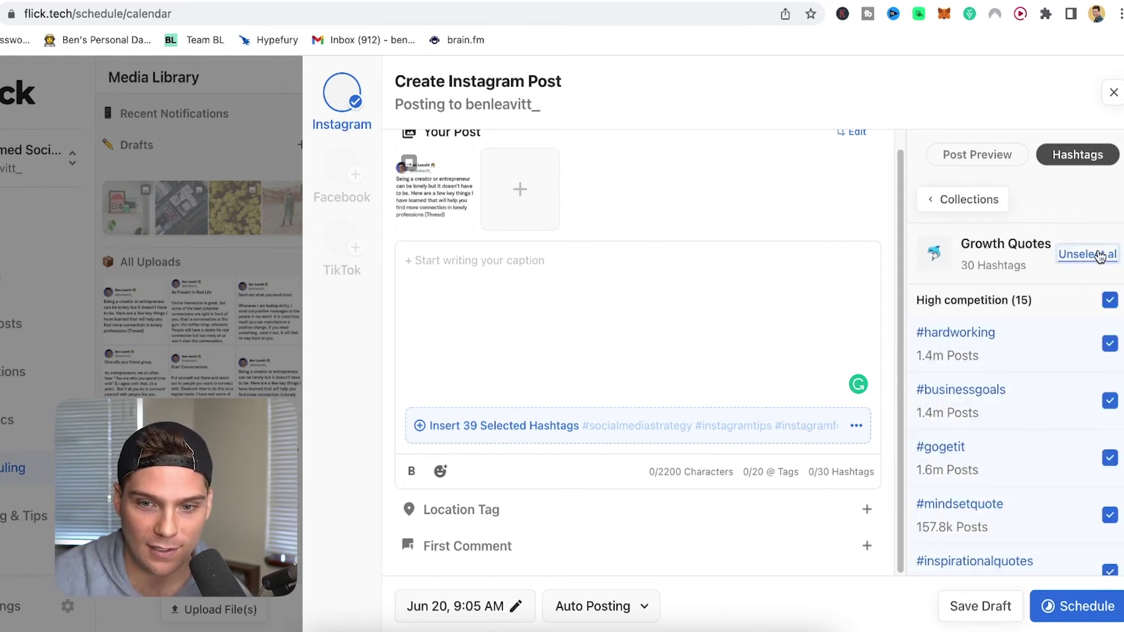
{"action": "left_click", "coordinate": [524, 431]}
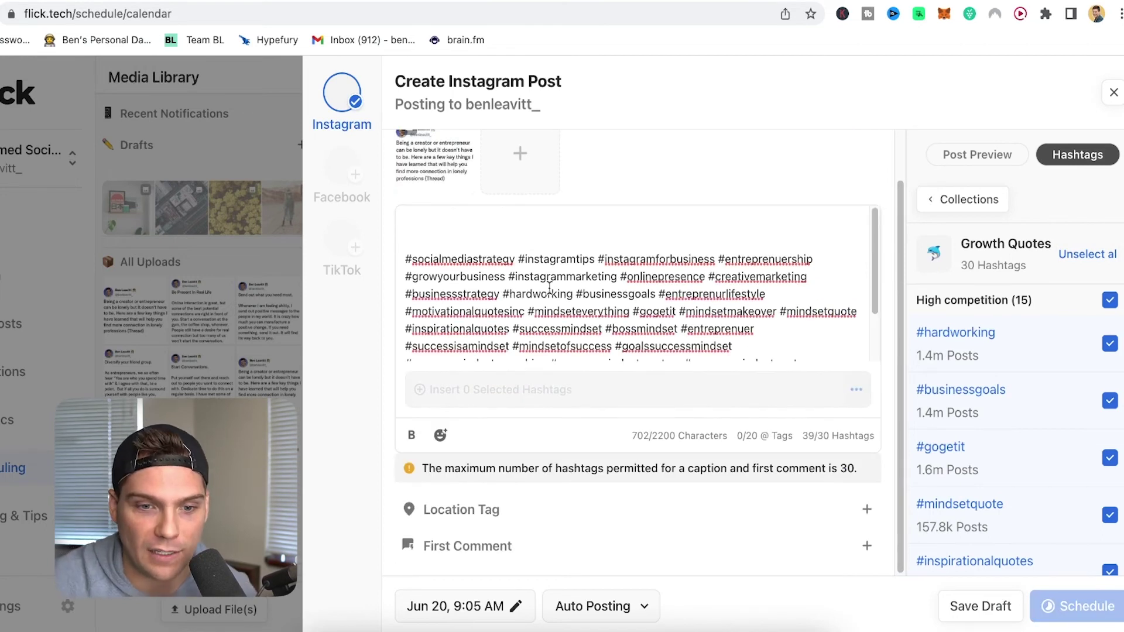
Delete all the inserted hashtags from the caption and deselect the Growth Quotes hashtags.
{"action": "scroll", "coordinate": [850, 301], "scroll_direction": "down", "scroll_amount": 2}
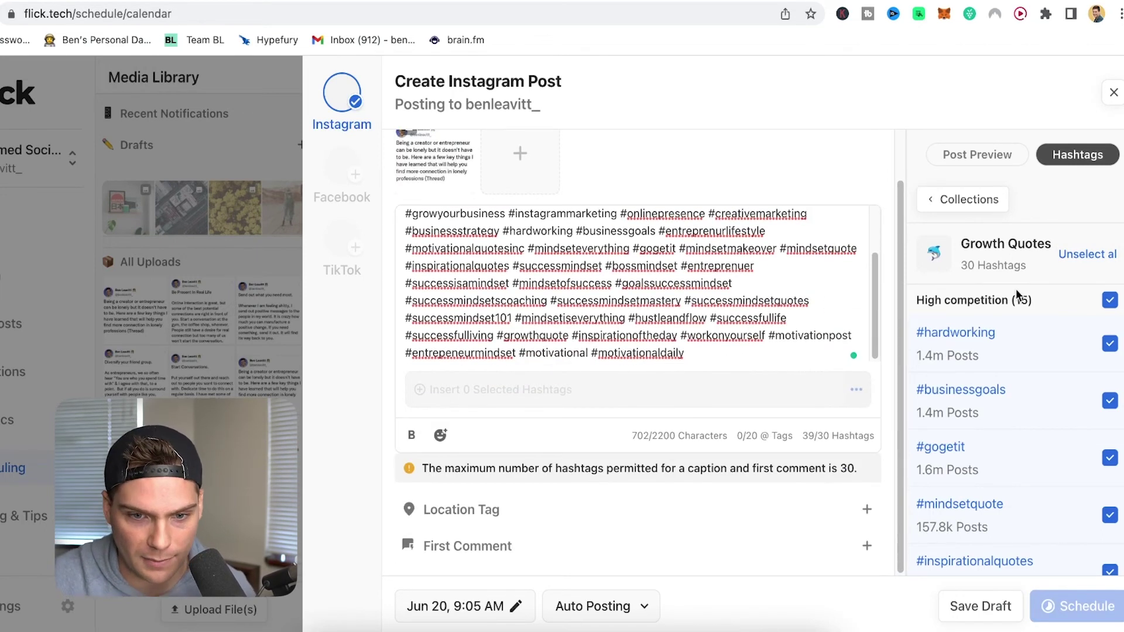
{"action": "left_click_drag", "start_coordinate": [684, 353], "coordinate": [394, 216]}
{"action": "key", "text": "BackSpace"}
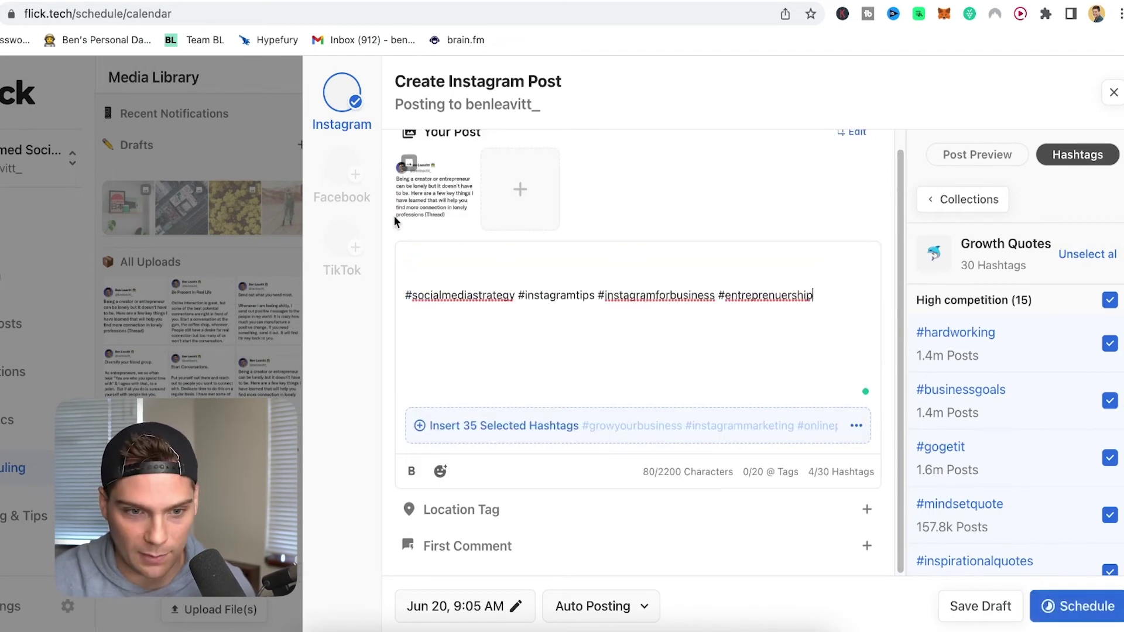
{"action": "left_click_drag", "start_coordinate": [815, 296], "coordinate": [380, 294]}
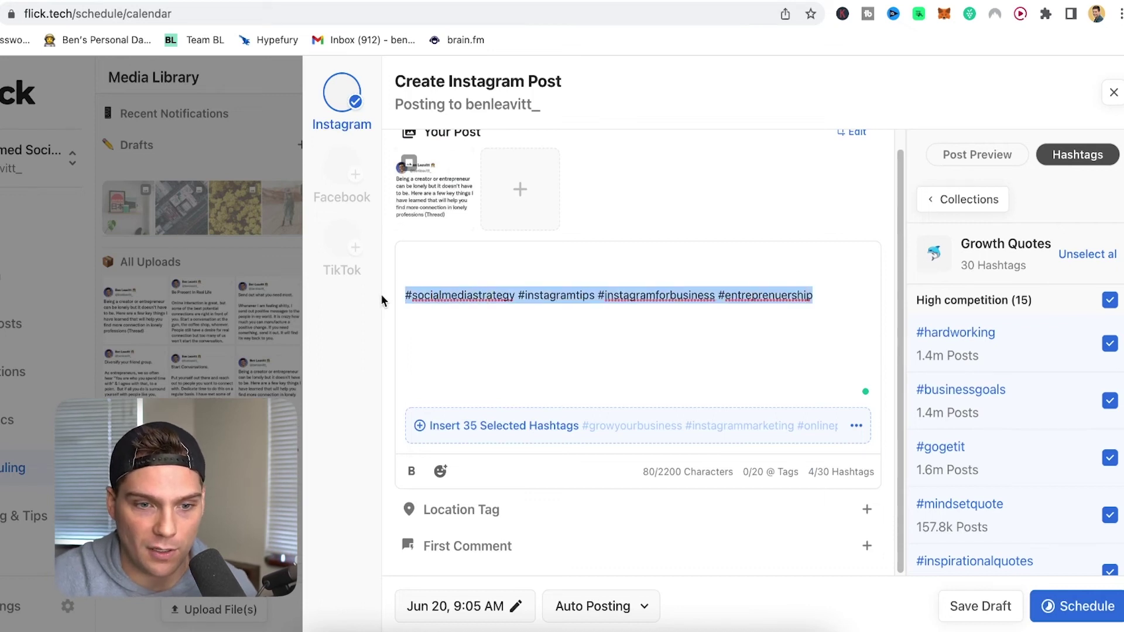
{"action": "key", "text": "BackSpace"}
{"action": "scroll", "coordinate": [647, 492], "scroll_direction": "down", "scroll_amount": 1}
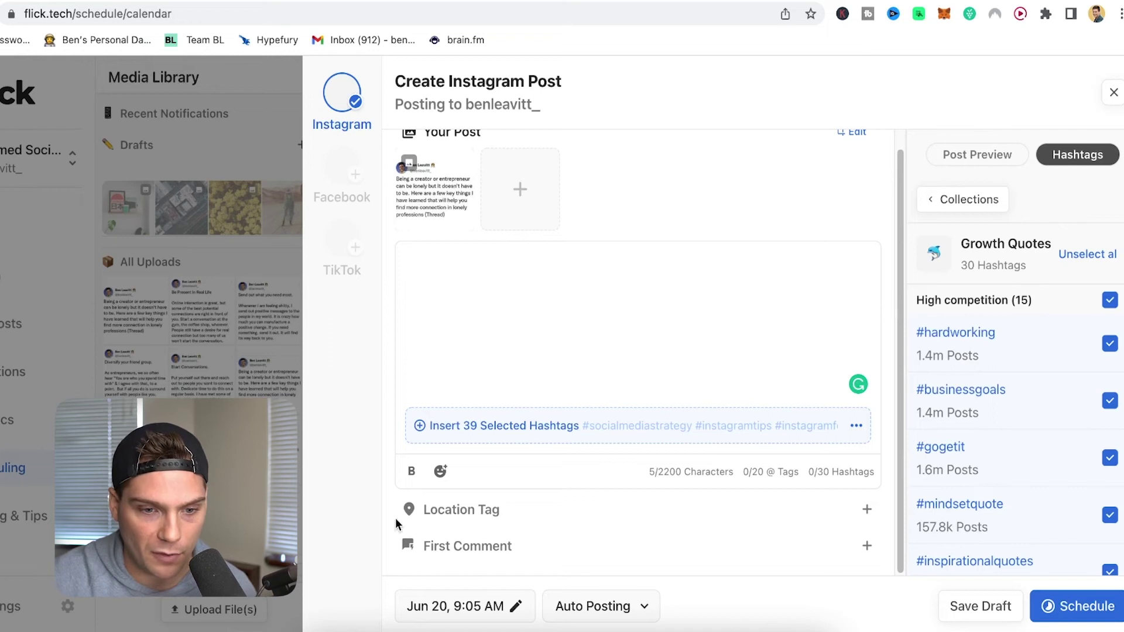
{"action": "left_click", "coordinate": [867, 546]}
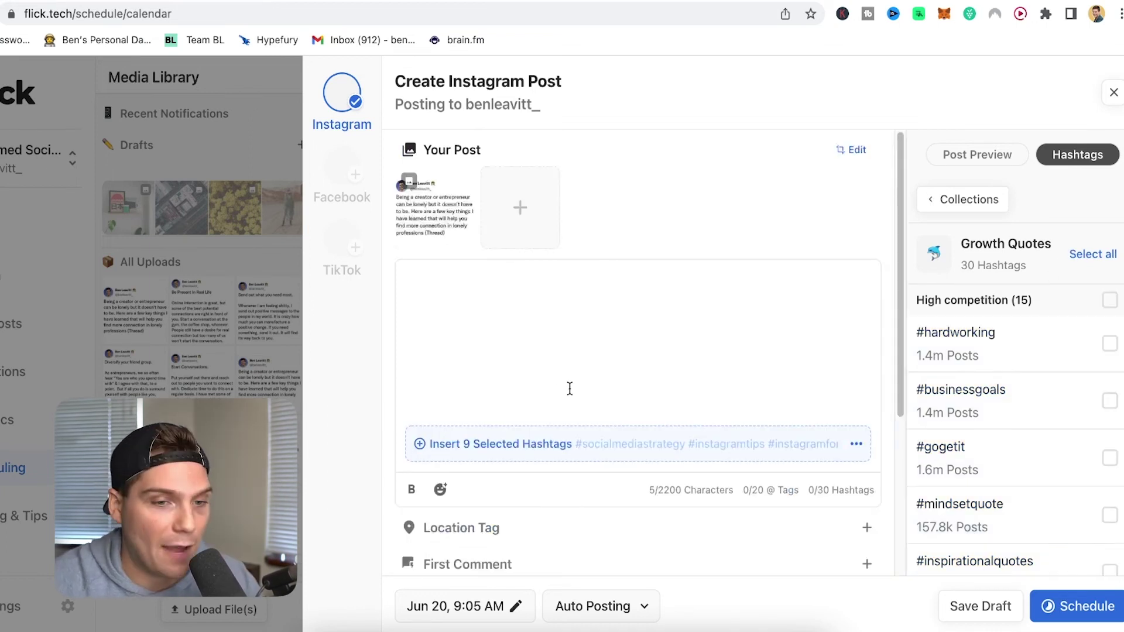
Review the post's suggested posting times and the Auto Posting and Notification options, and close the post without scheduling it.
{"action": "scroll", "coordinate": [556, 395], "scroll_direction": "down", "scroll_amount": 5}
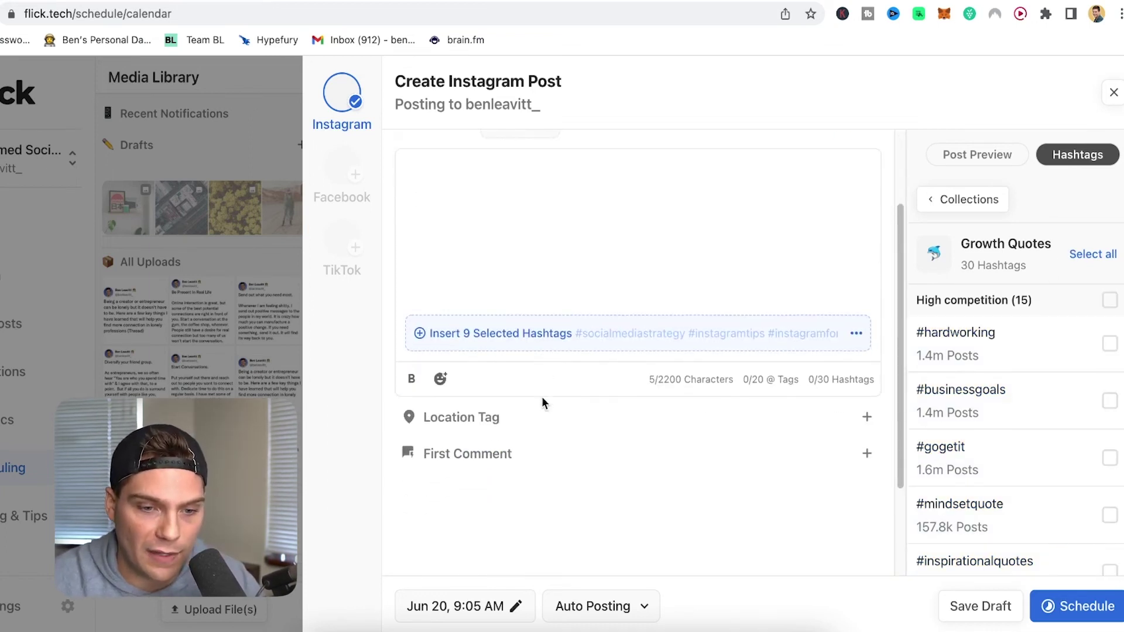
{"action": "left_click", "coordinate": [515, 608]}
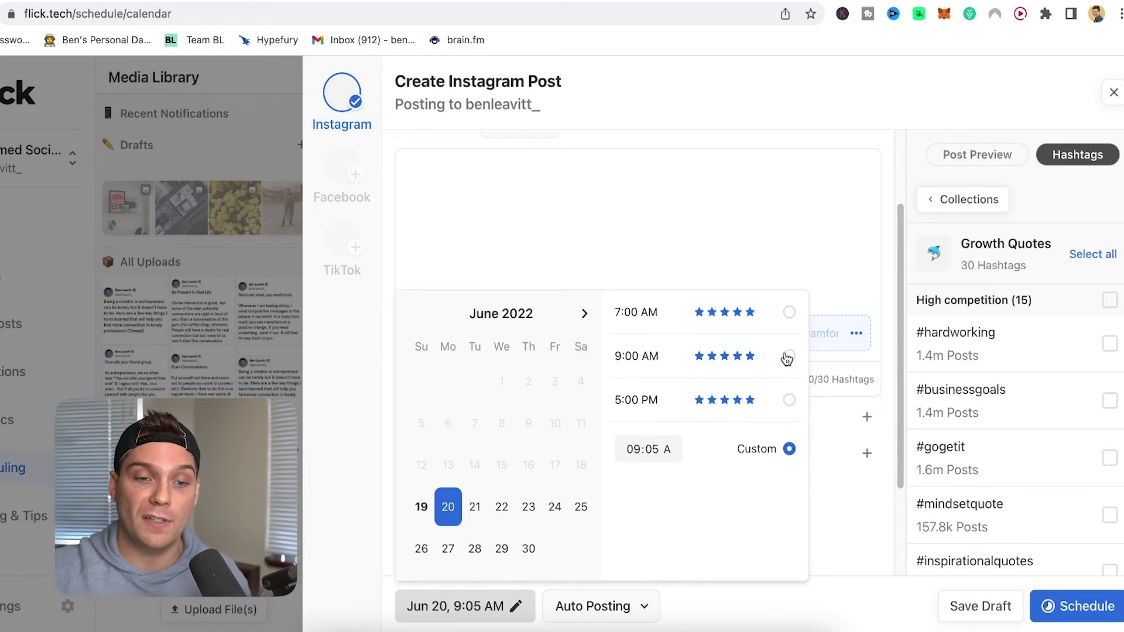
{"action": "left_click", "coordinate": [662, 451]}
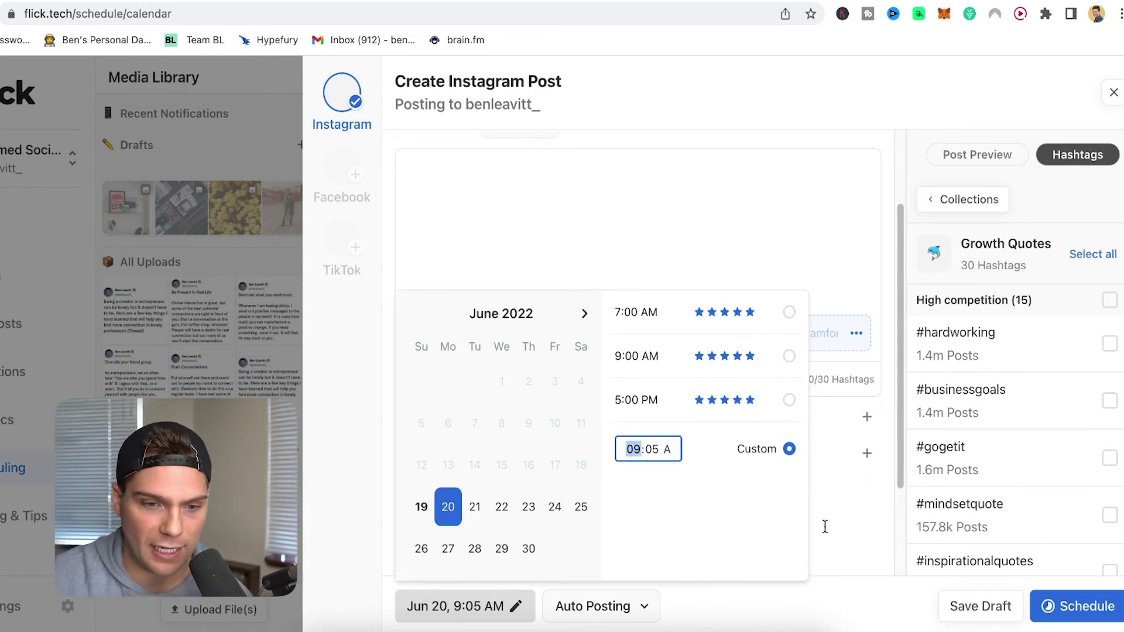
{"action": "left_click", "coordinate": [846, 513]}
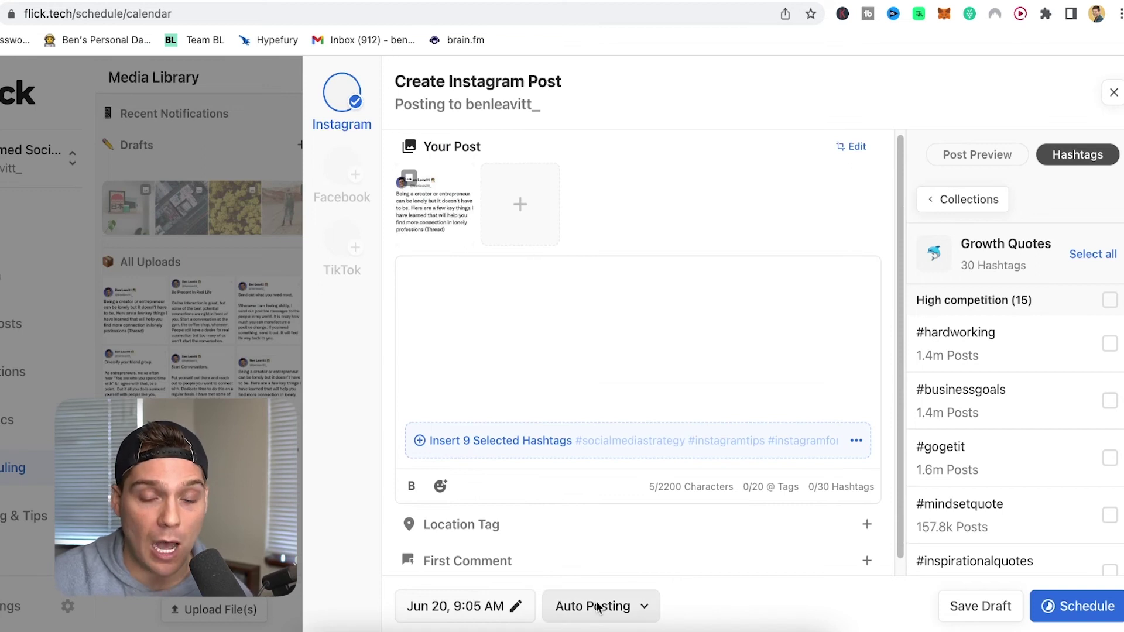
{"action": "left_click", "coordinate": [642, 608]}
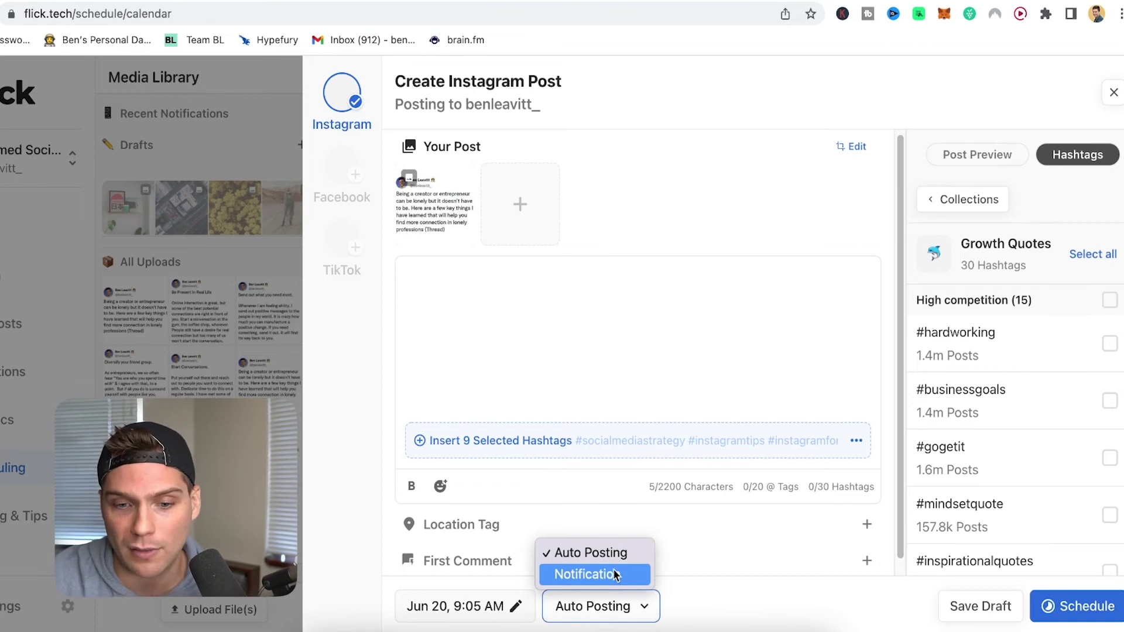
{"action": "left_click", "coordinate": [750, 604]}
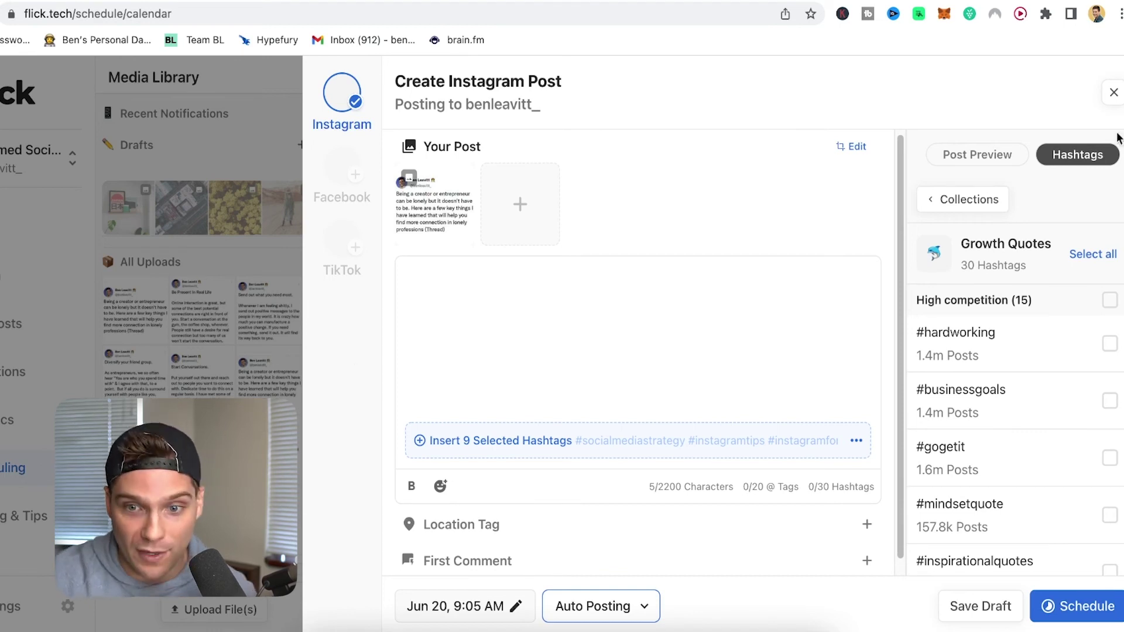
{"action": "left_click", "coordinate": [1113, 92]}
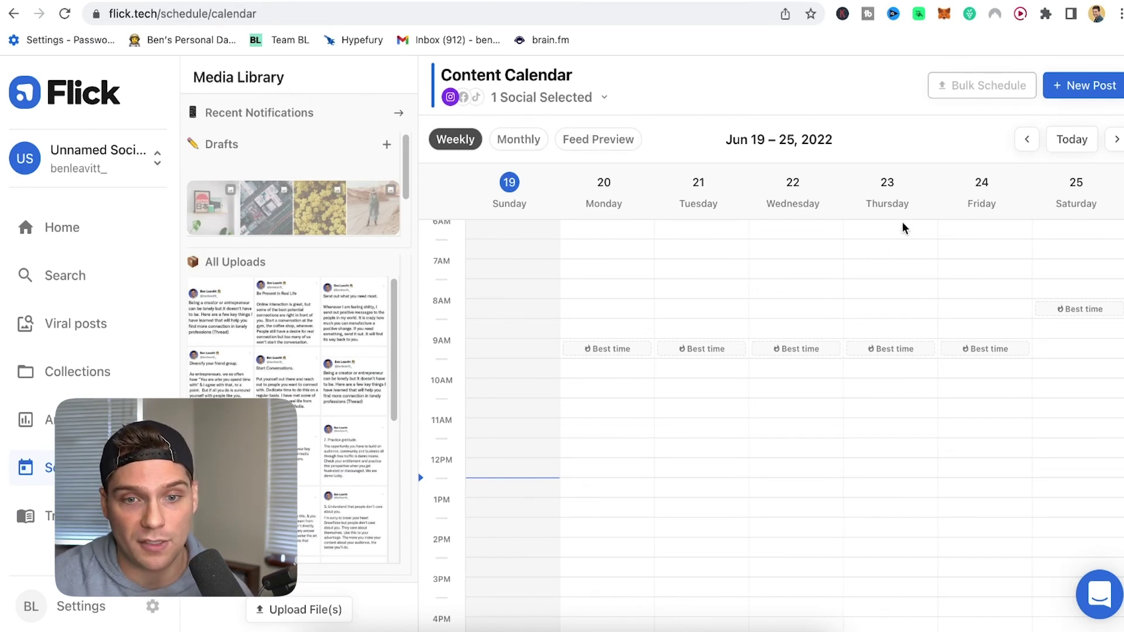
View the monthly calendar with its new-post form for June 20 and the feed preview, and return to the weekly view.
{"action": "left_click", "coordinate": [523, 142]}
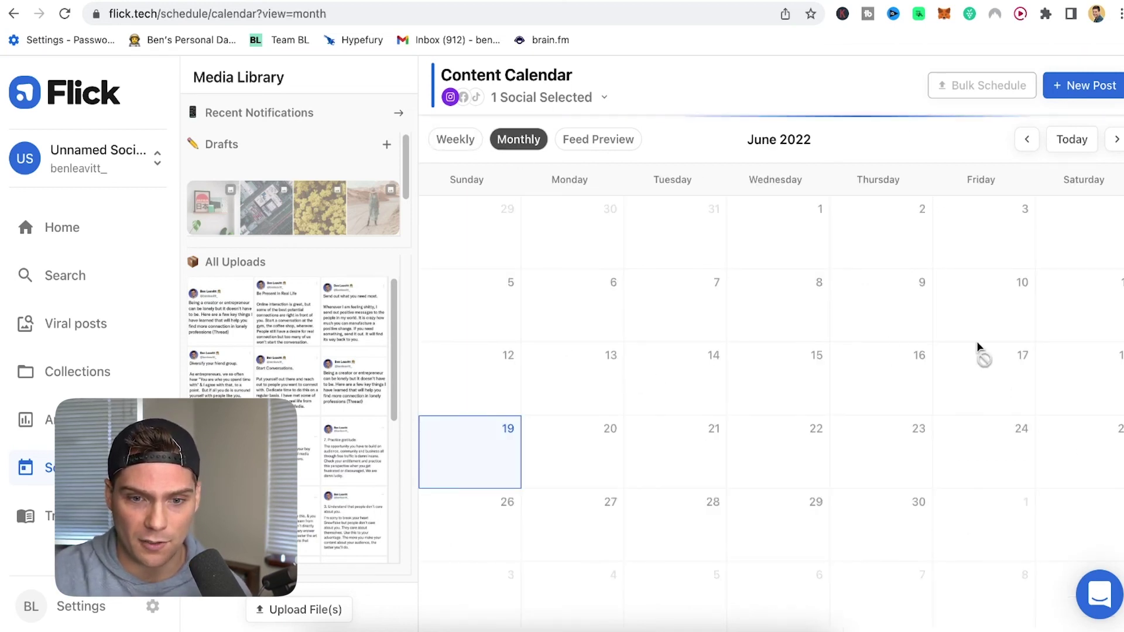
{"action": "left_click", "coordinate": [577, 457]}
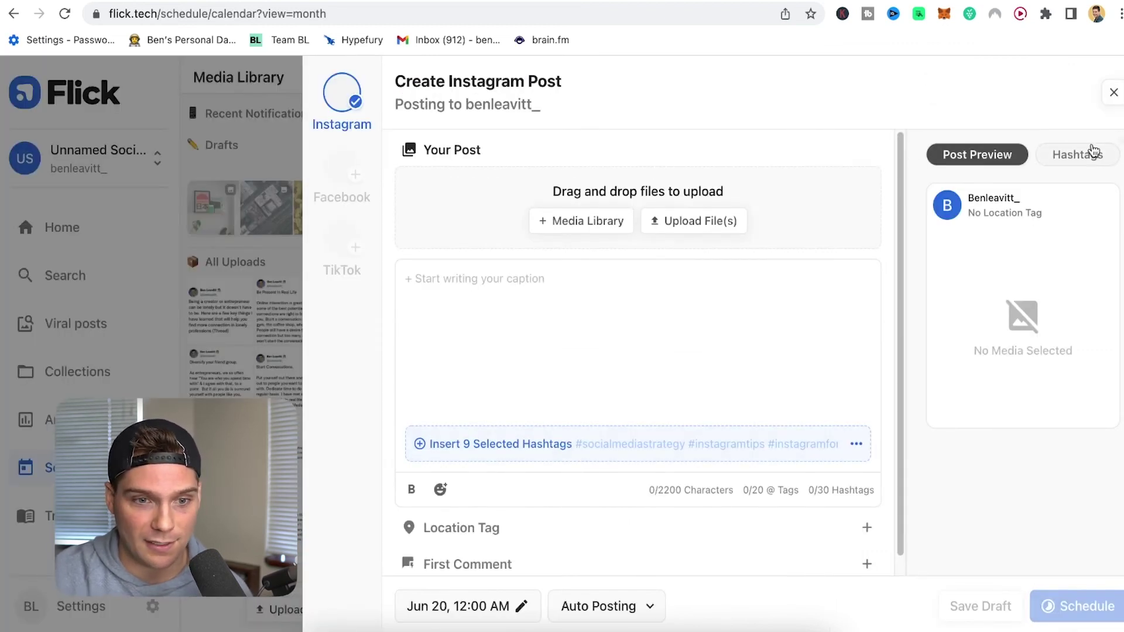
{"action": "left_click", "coordinate": [1113, 92]}
{"action": "key", "text": "Return"}
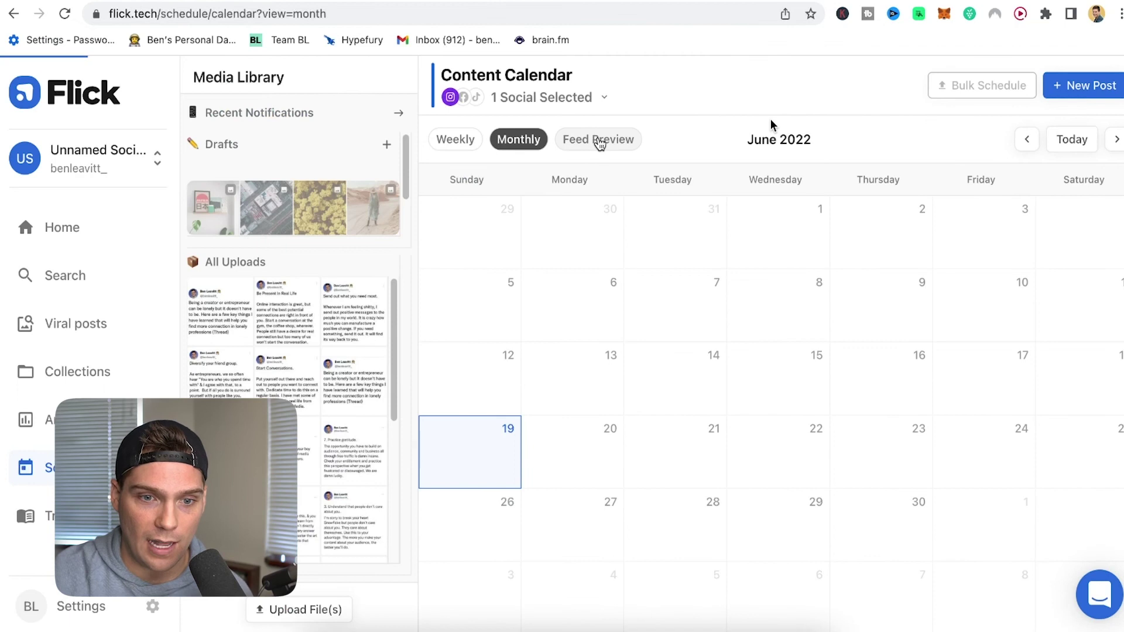
{"action": "left_click", "coordinate": [598, 140]}
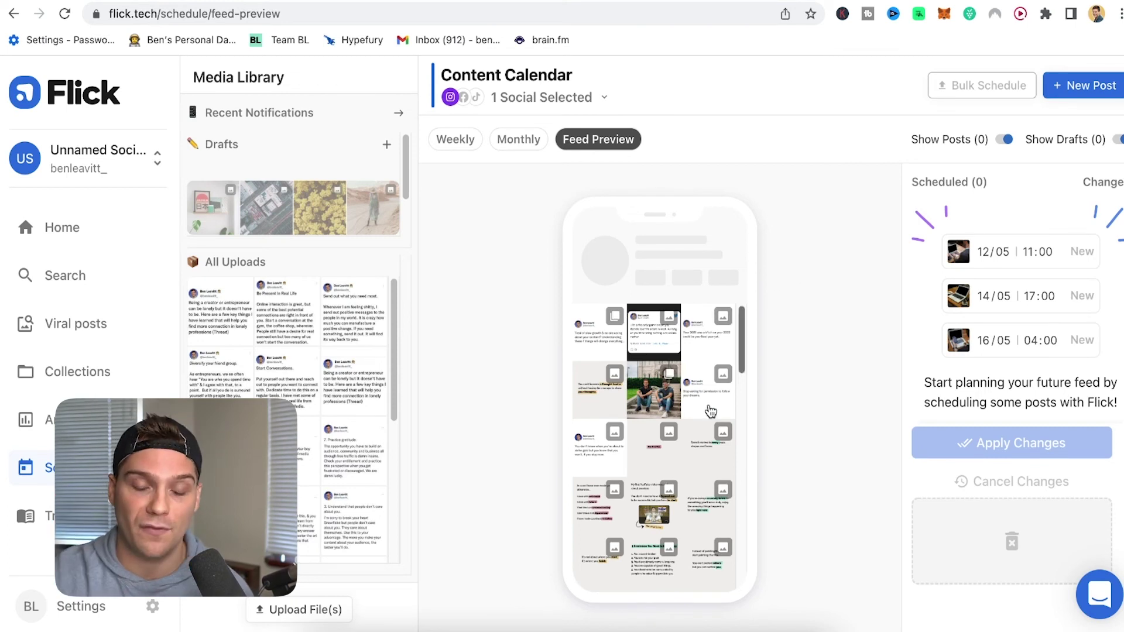
{"action": "left_click", "coordinate": [454, 139]}
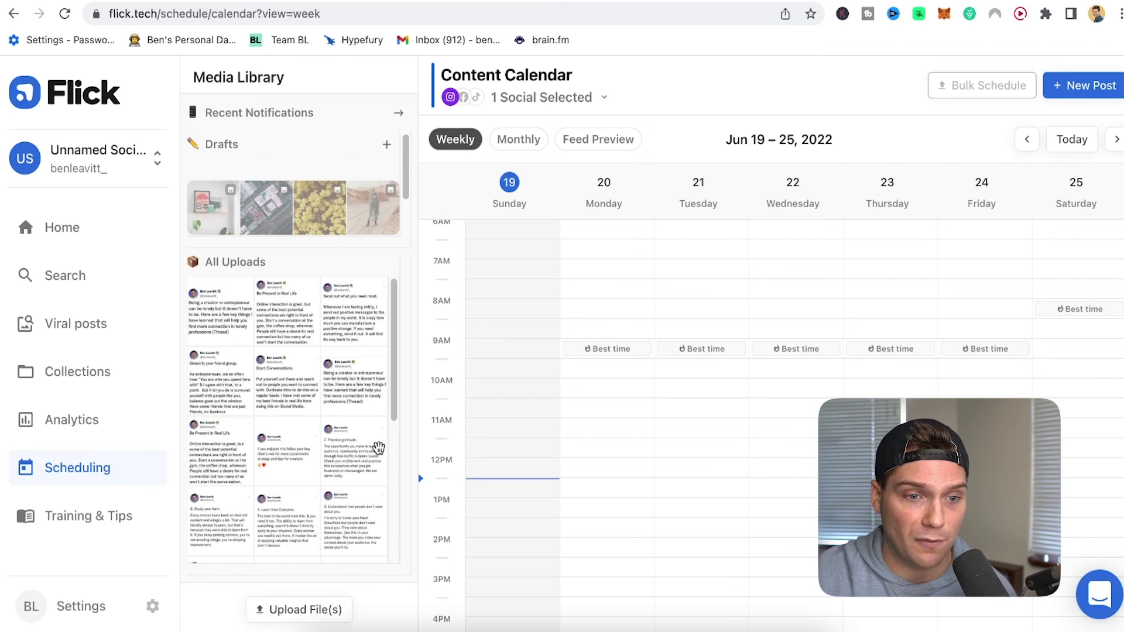
Browse the Smart Guides in the Training & Tips resources and open the blog.
{"action": "mouse_move", "coordinate": [344, 384]}
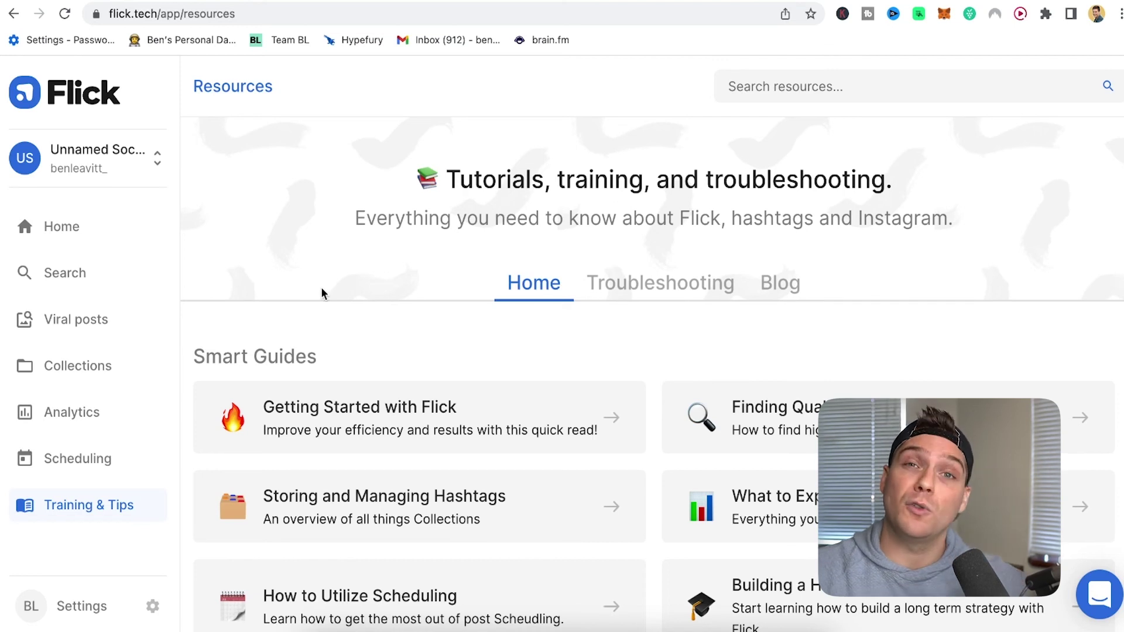
{"action": "scroll", "coordinate": [339, 274], "scroll_direction": "down", "scroll_amount": 8}
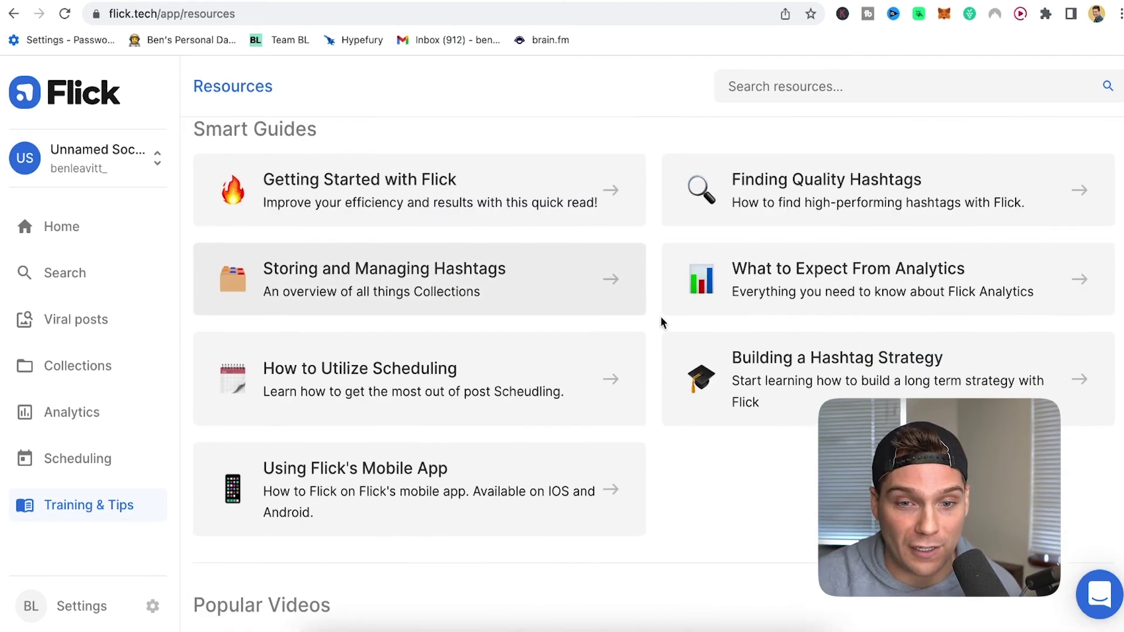
{"action": "scroll", "coordinate": [703, 454], "scroll_direction": "up", "scroll_amount": 13}
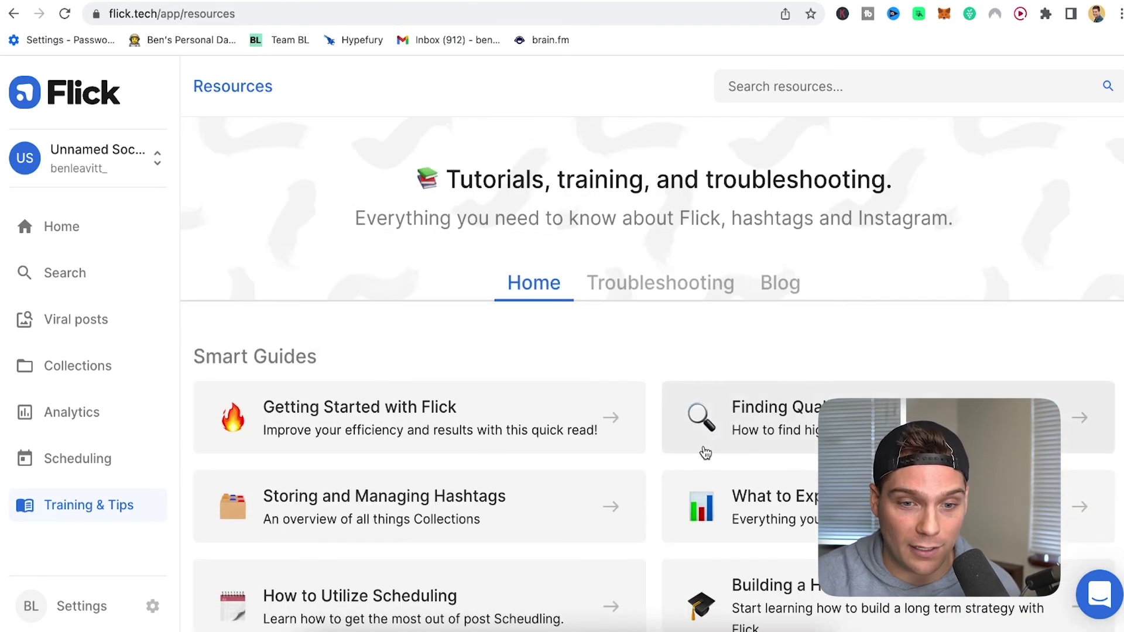
{"action": "left_click", "coordinate": [801, 294]}
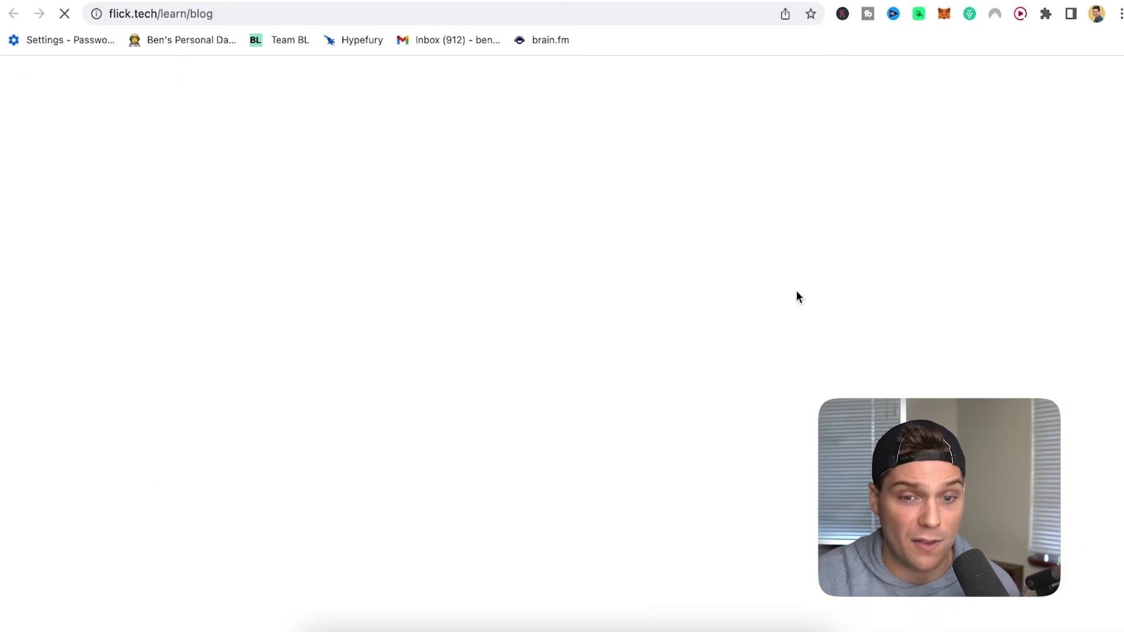